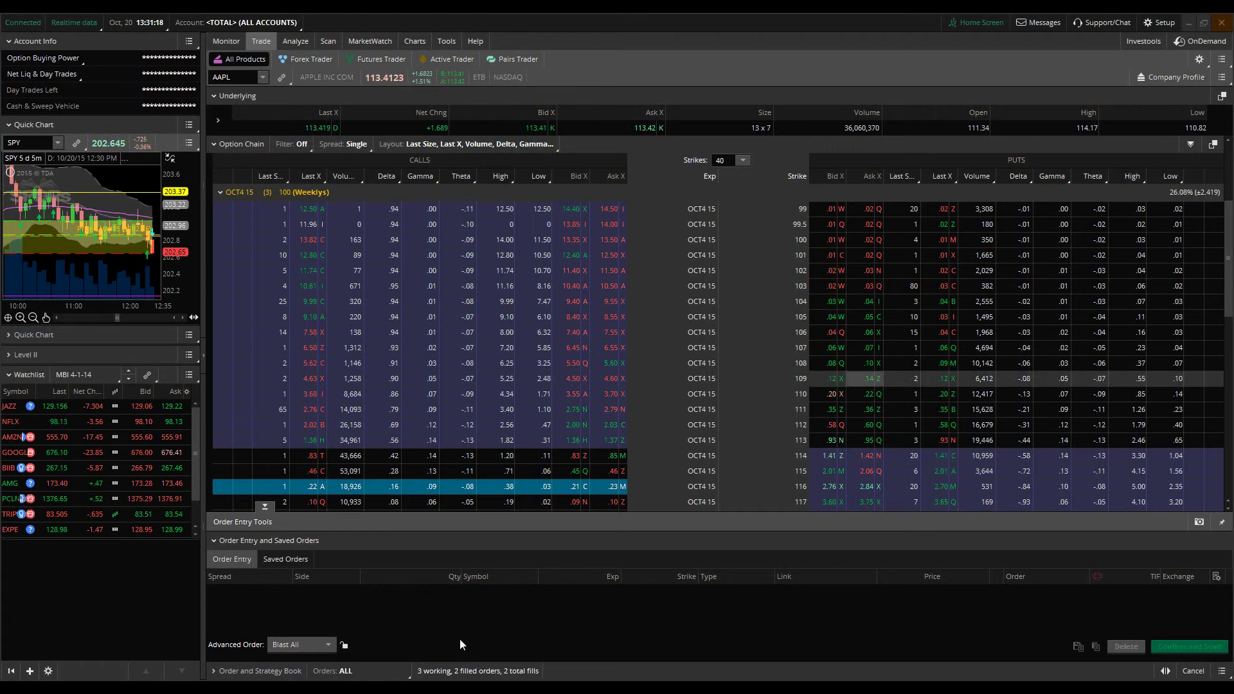
- Open the Advanced Order dropdown in the AAPL Order Entry to list the order types
click(279, 643)
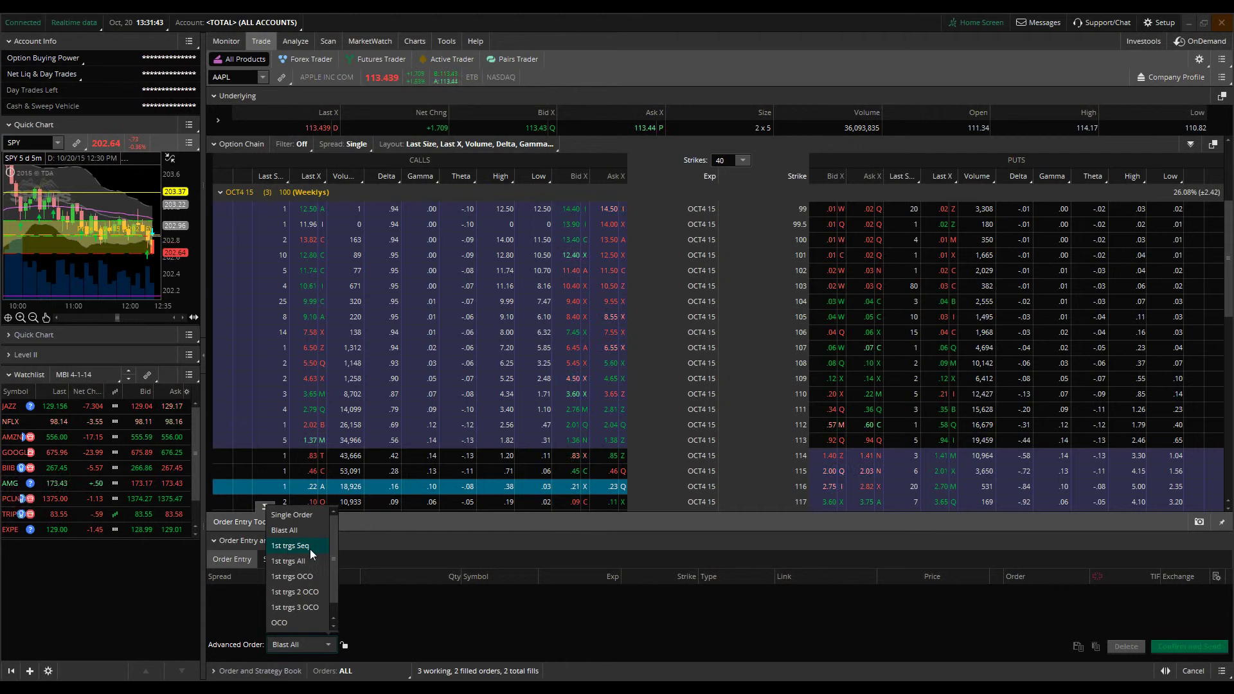
- Choose '1st trgs Seq' as the advanced order type, replacing Blast All
click(310, 549)
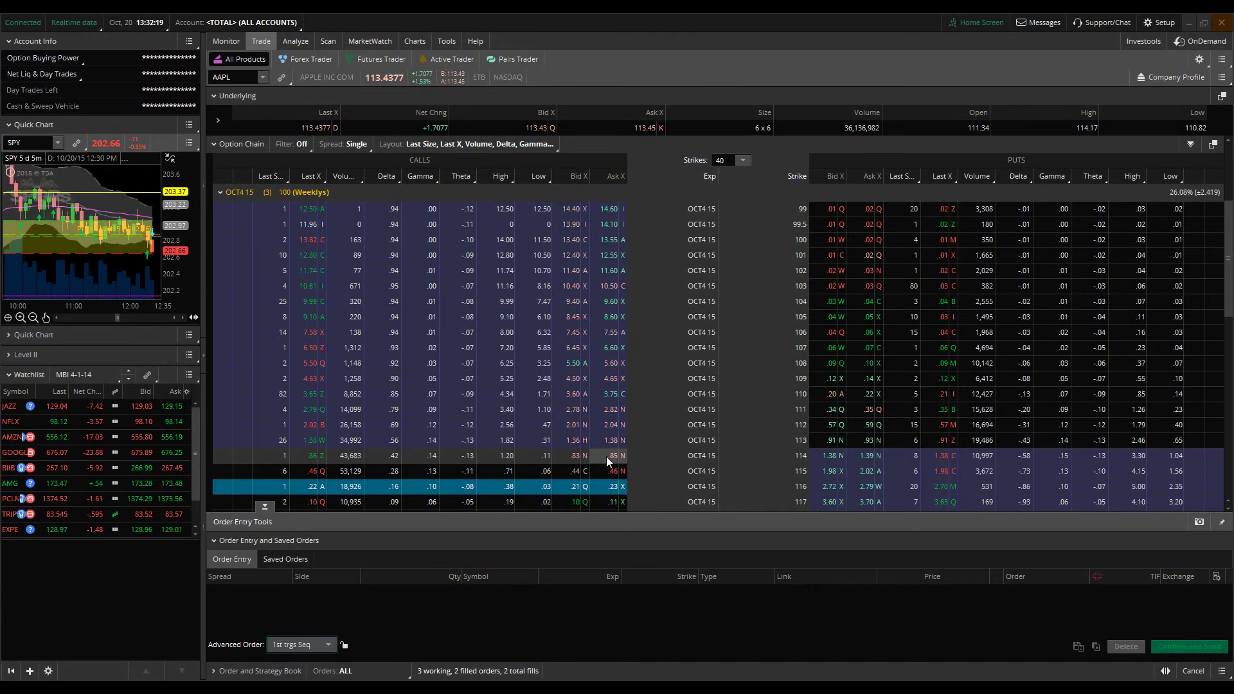
- Add buy lines for the AAPL OCT4 15 114, 115 and 116 calls at their Ask prices
click(611, 458)
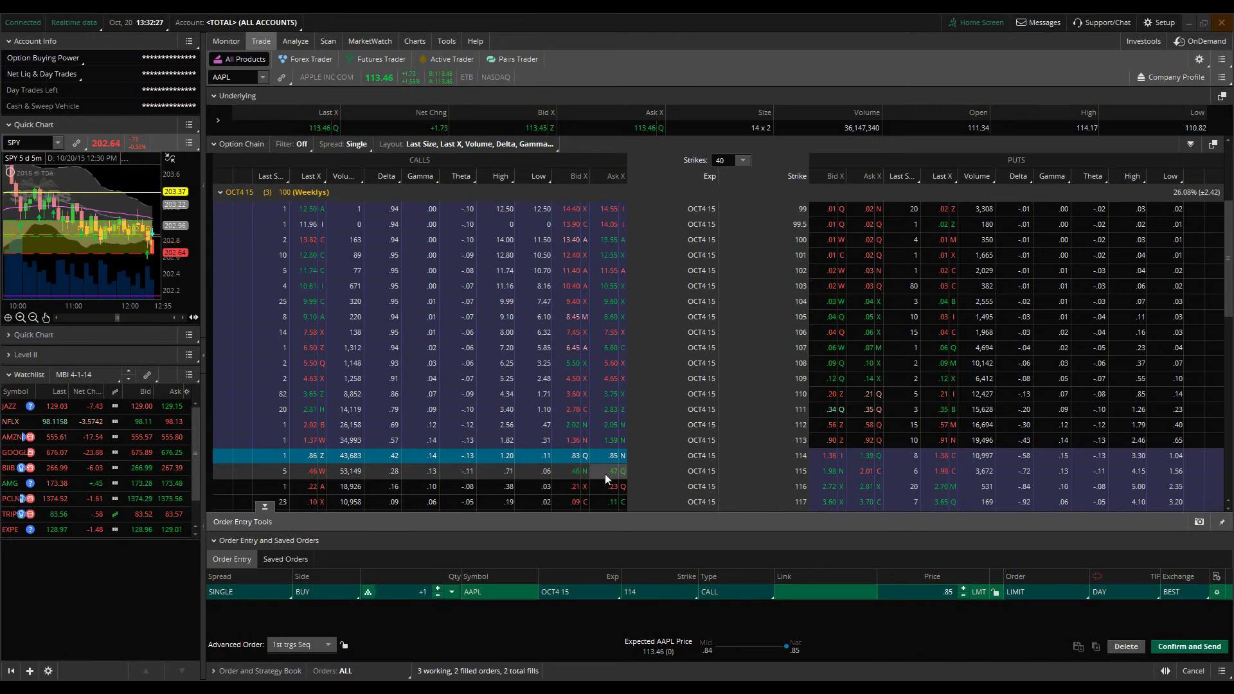
click(605, 472)
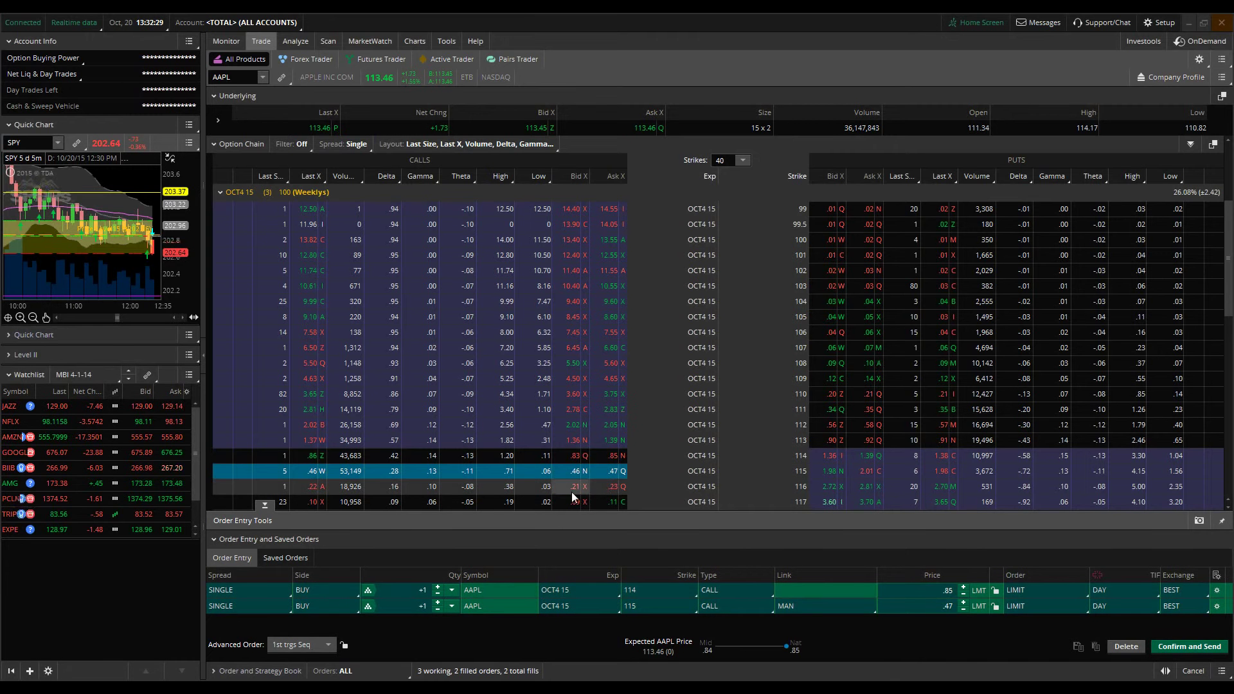
click(604, 487)
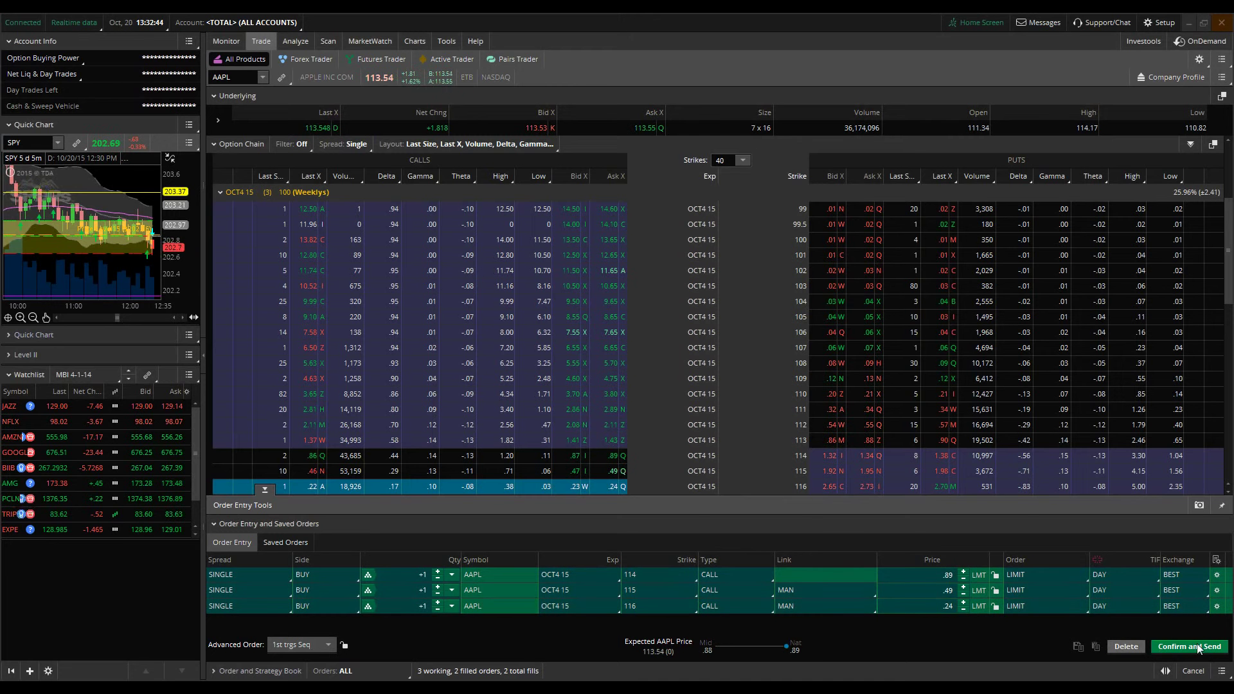
- Review the three call buys in the centred Order Confirmation Dialog, then close it without sending
click(1157, 647)
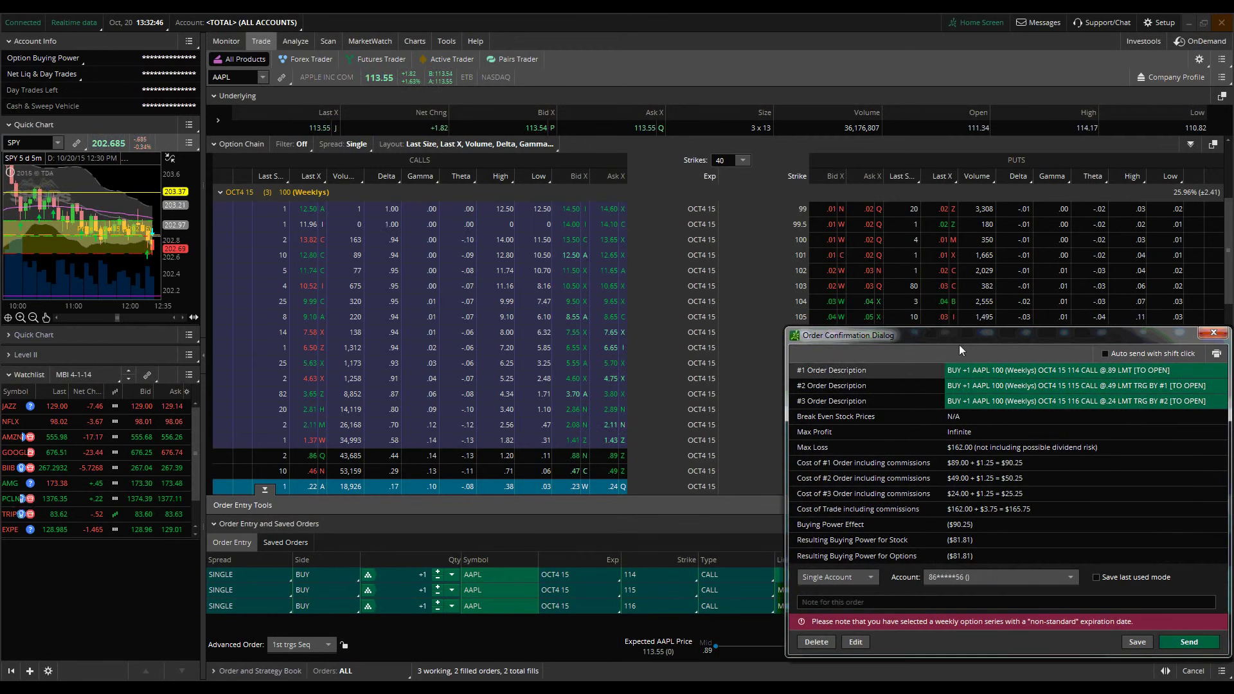
drag(968, 332, 638, 271)
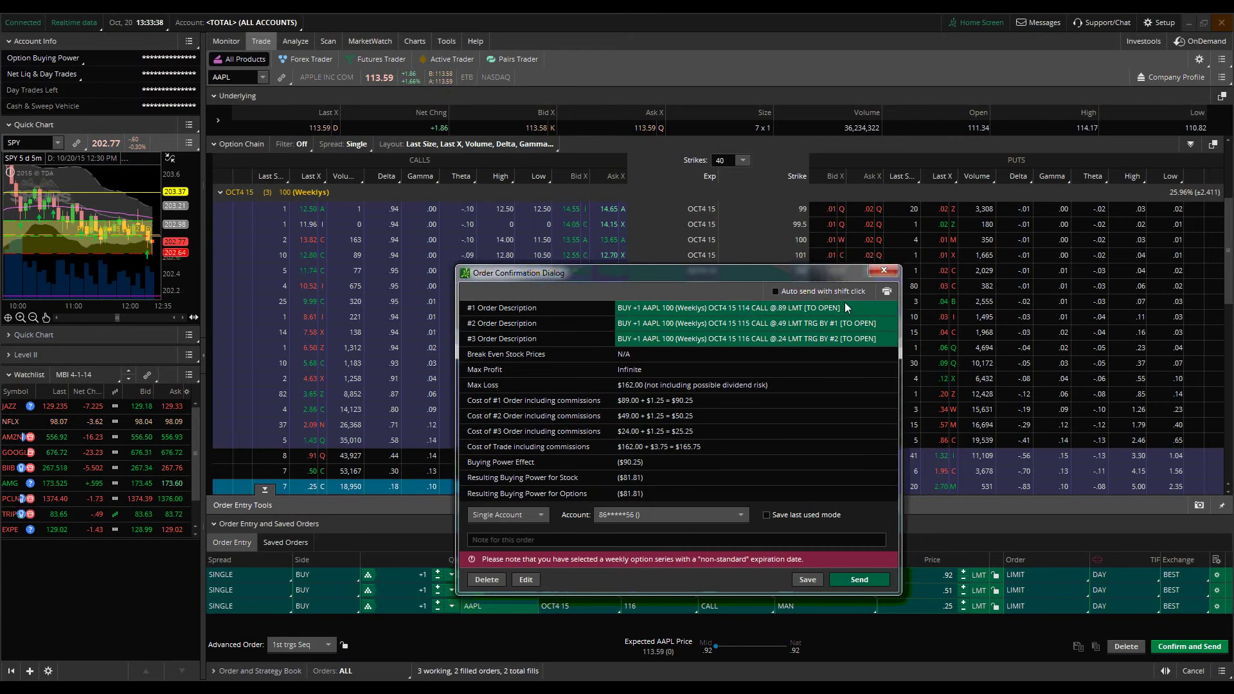
click(884, 270)
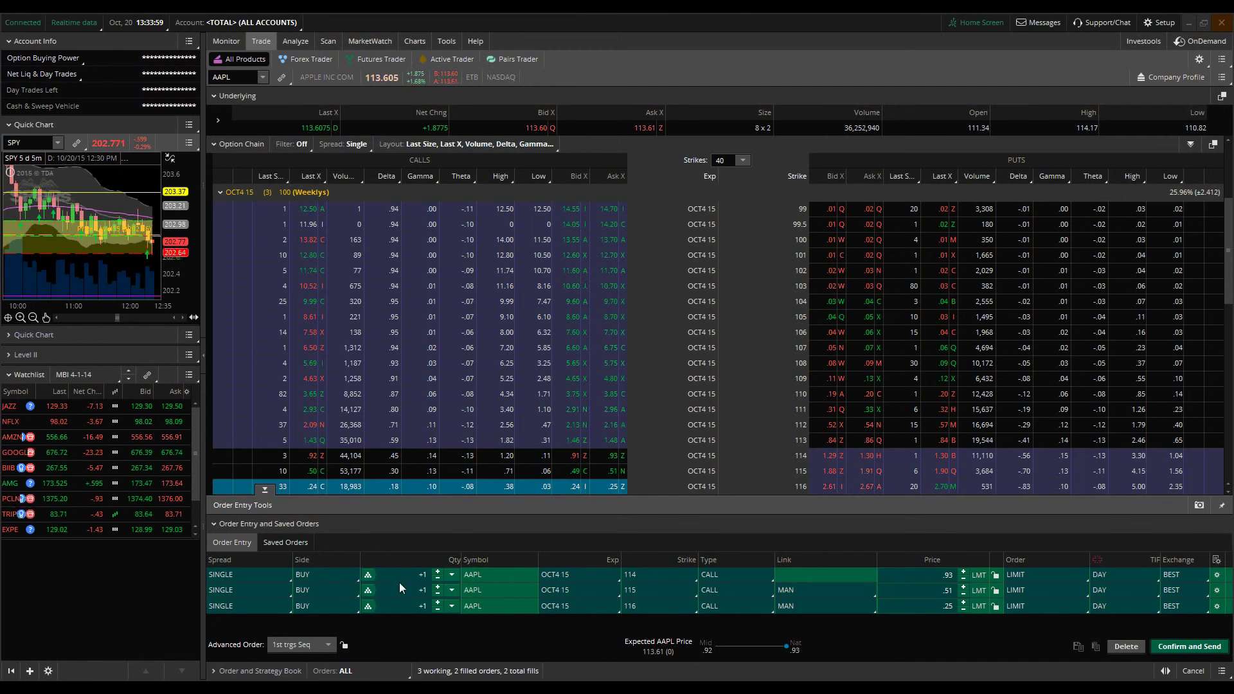
- Clear the staged calls and stage a 114 call buy with a 115 call sell
key(Delete)
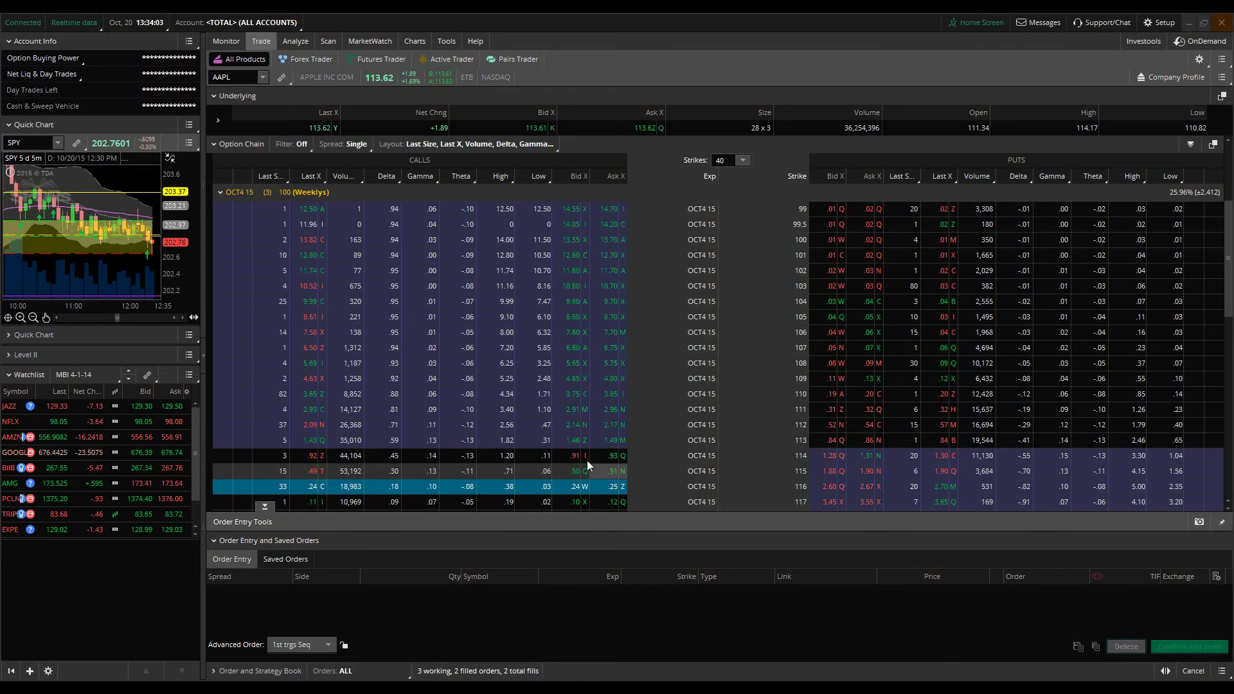
click(603, 453)
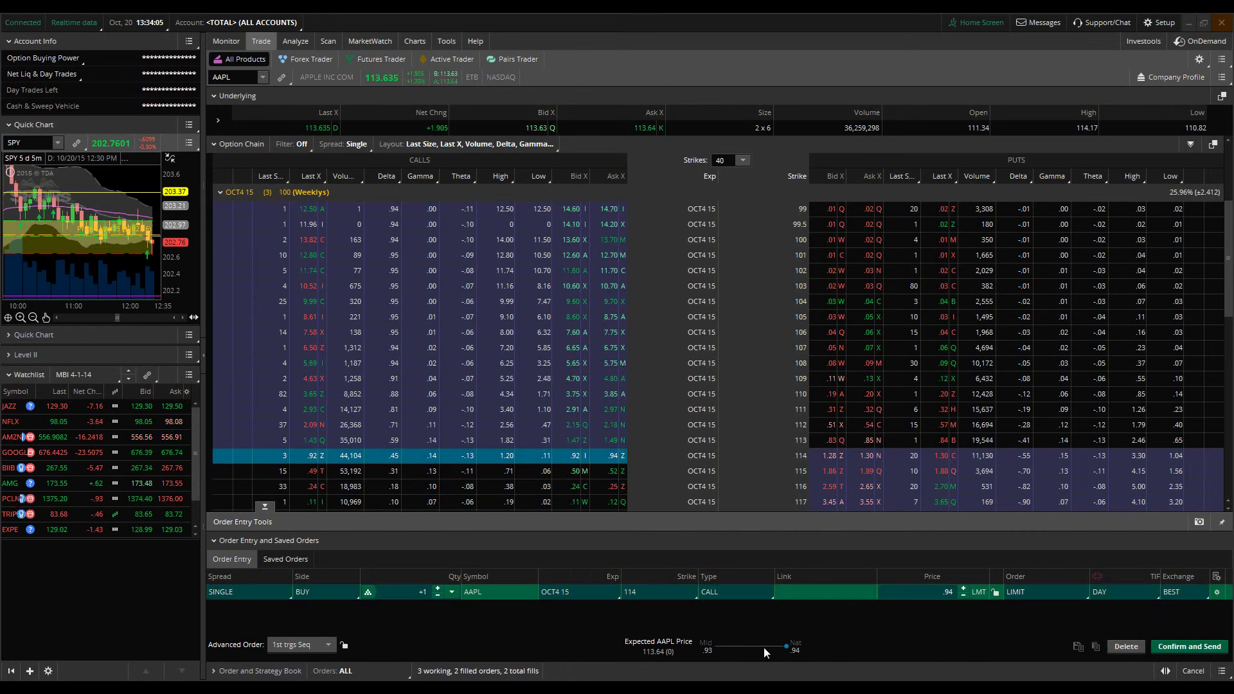
click(572, 473)
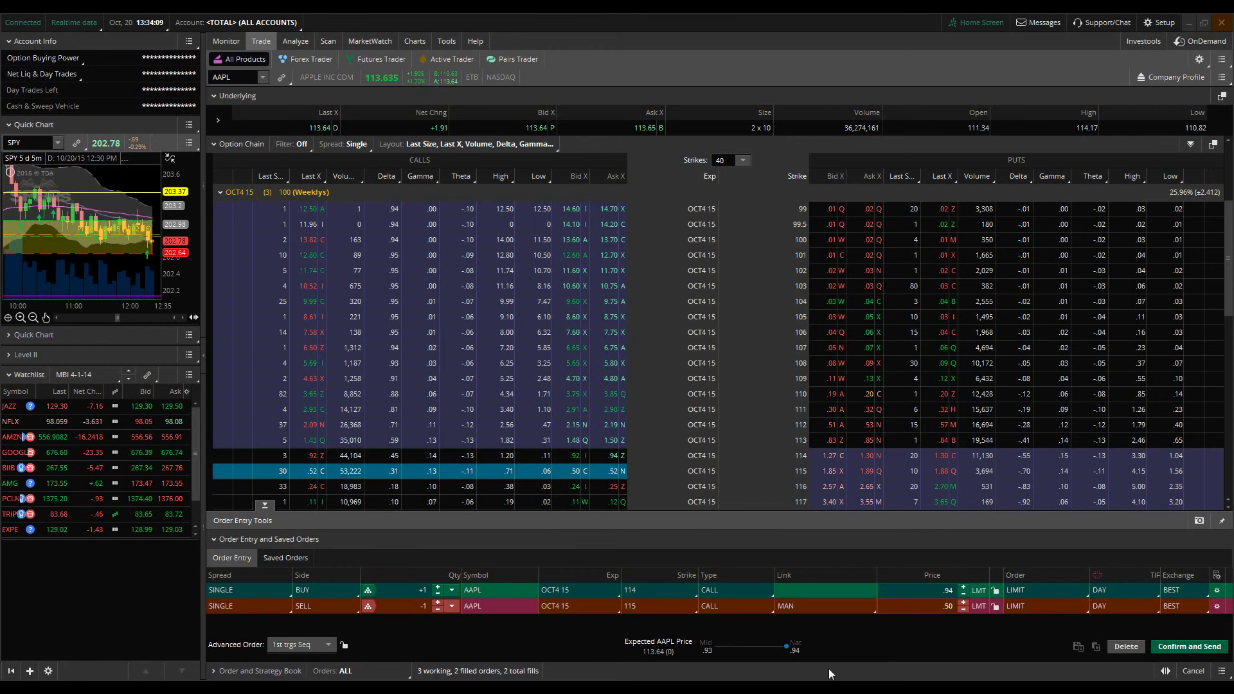
- Raise the 115 call sell leg's limit price to .80
click(965, 605)
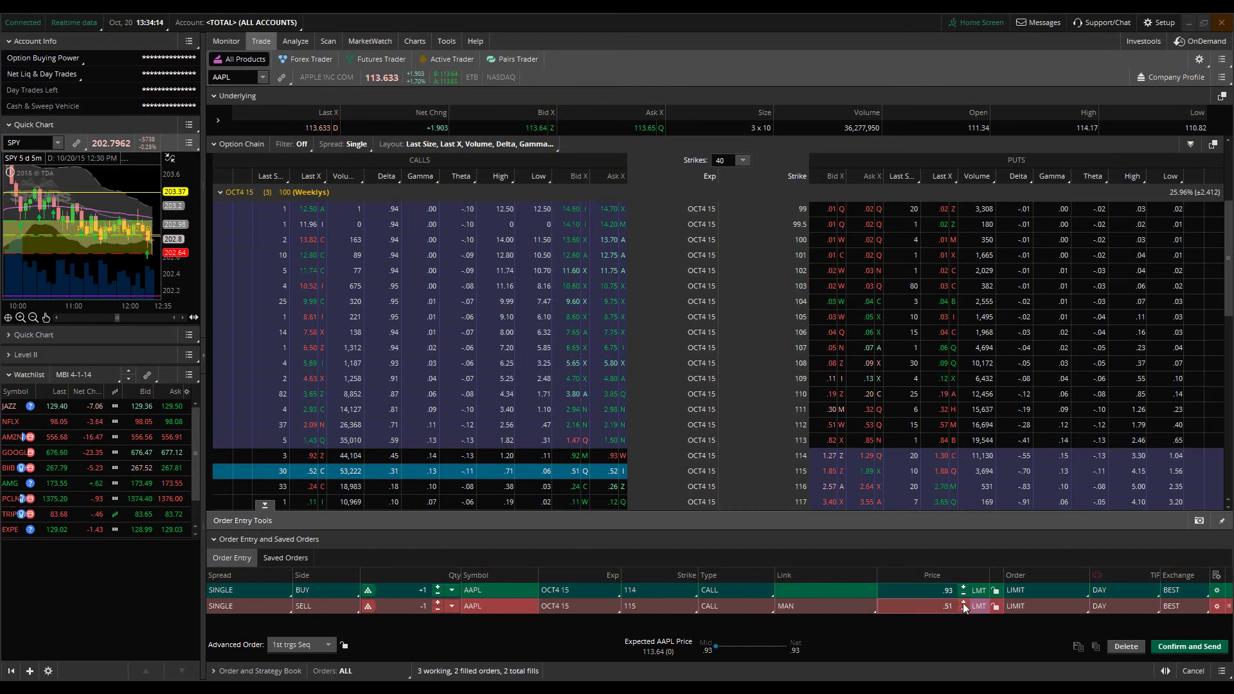
click(963, 603)
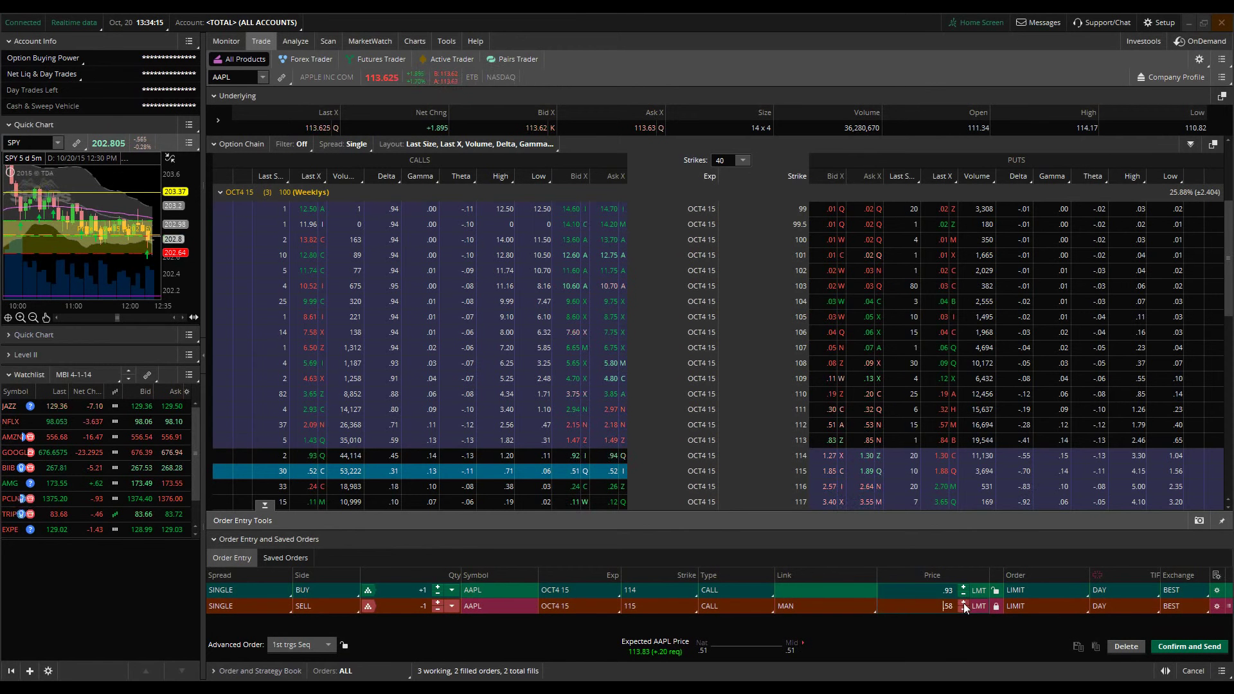
click(964, 603)
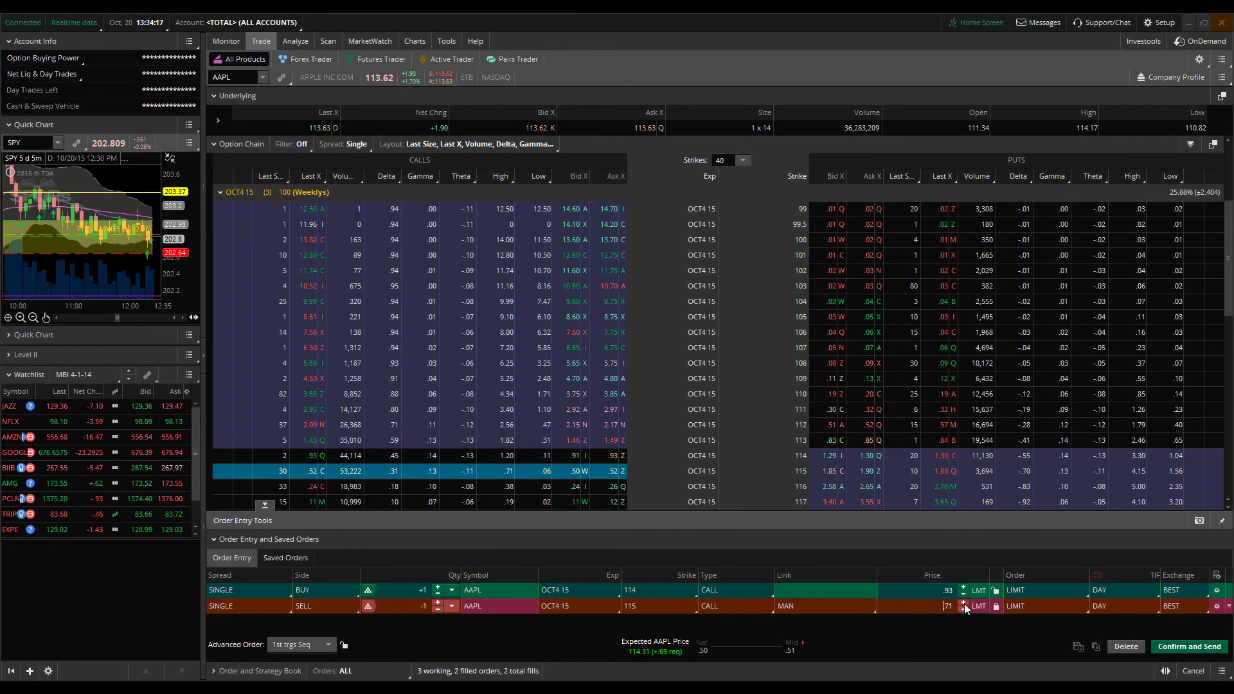
click(963, 603)
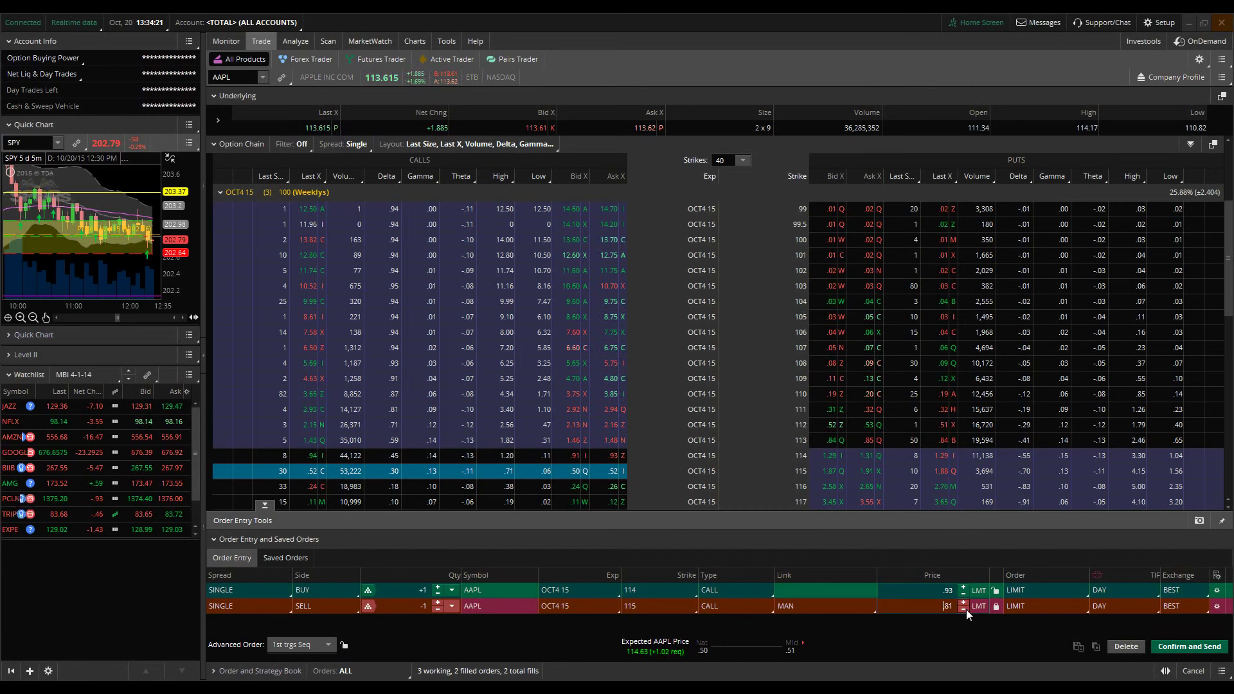
- Lower the 114 call buy leg's limit price from .93 to .80, matching the sell leg
click(802, 587)
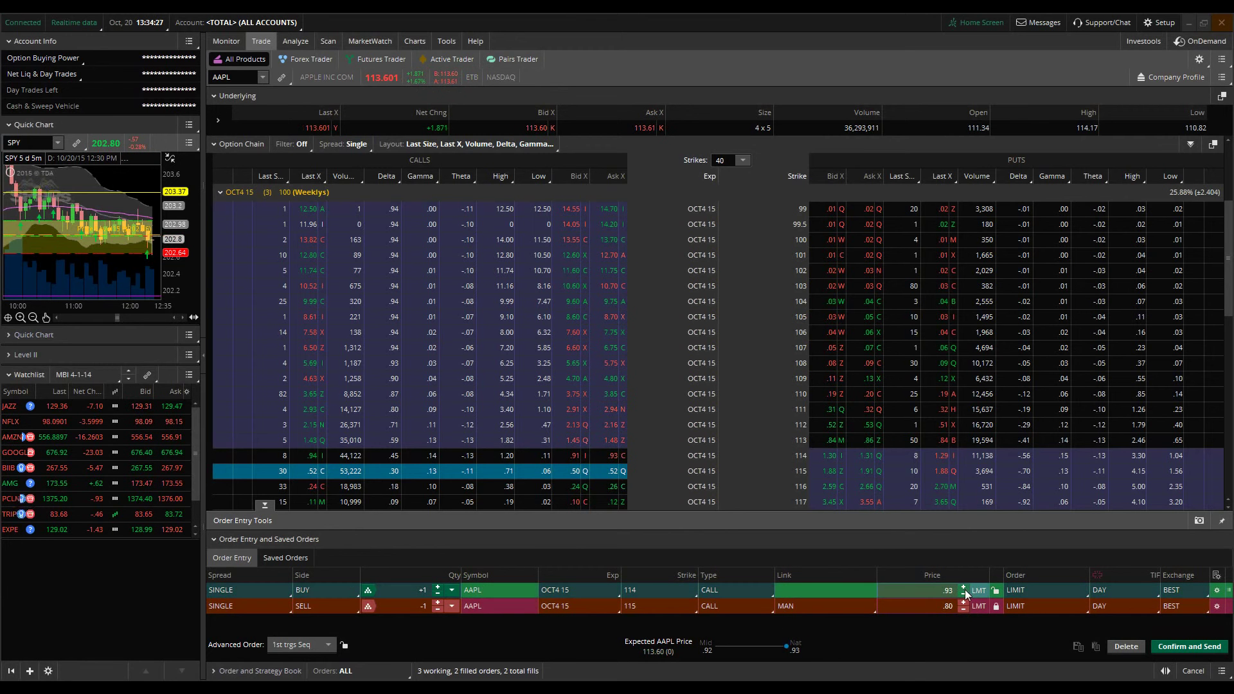
scroll(964, 595, down, 8)
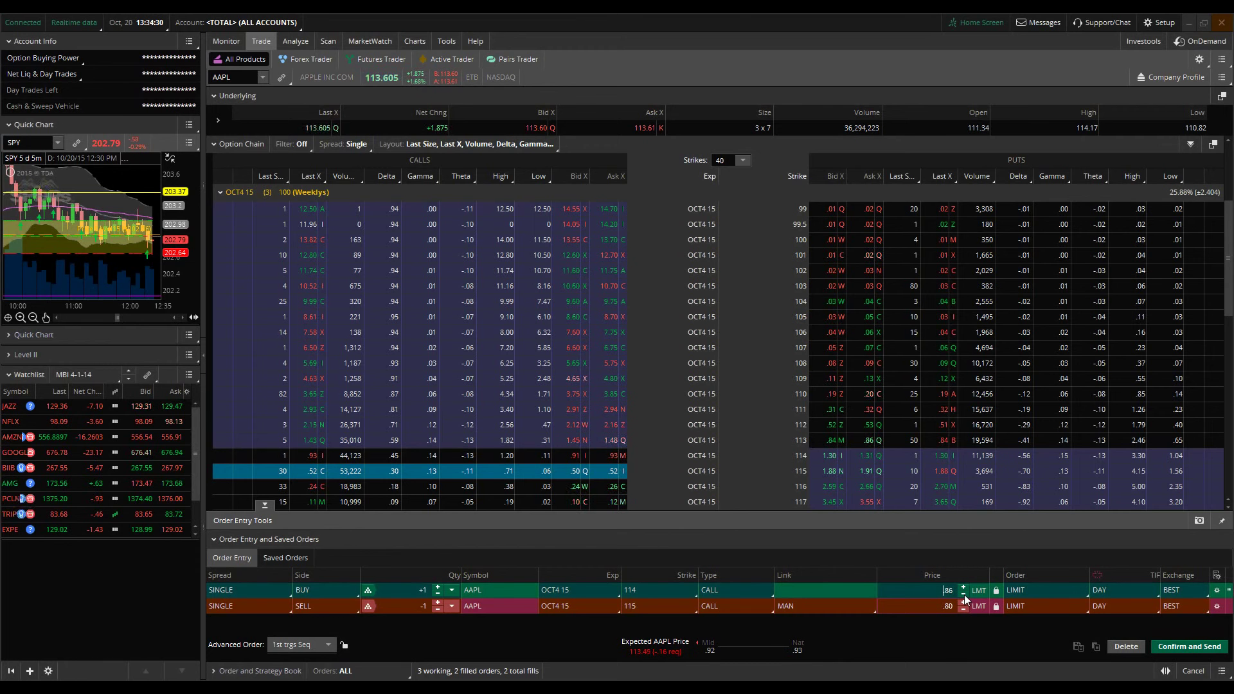
scroll(964, 596, down, 5)
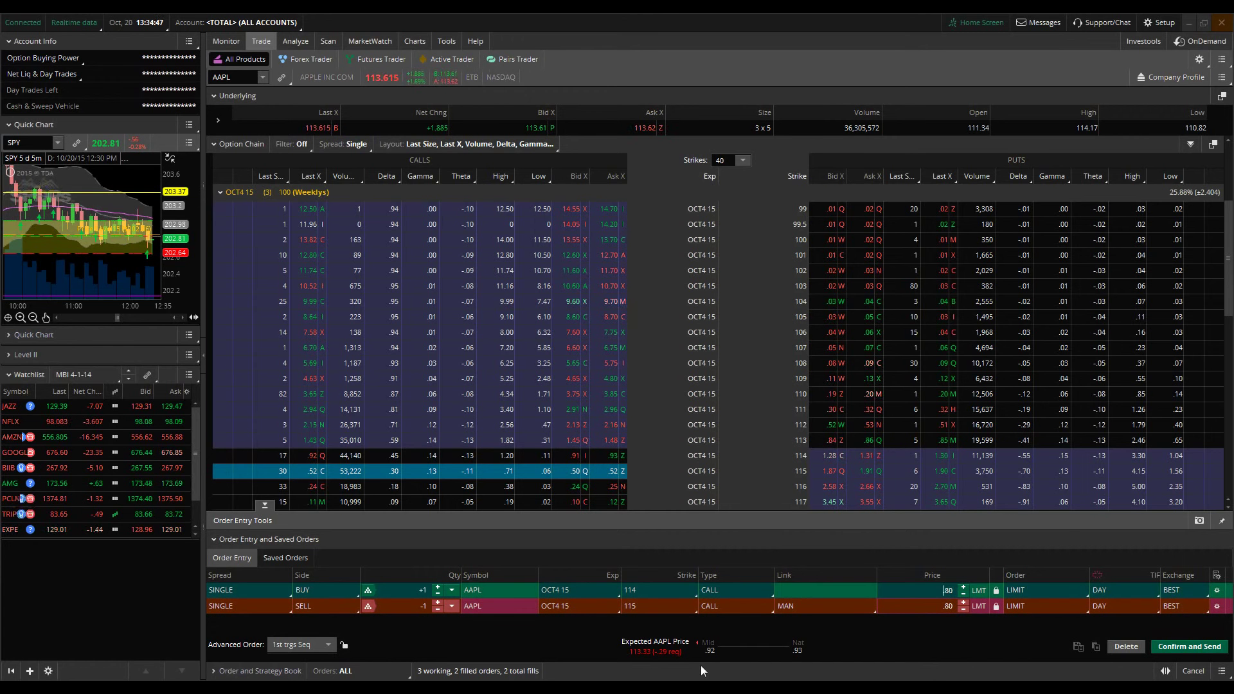
click(919, 586)
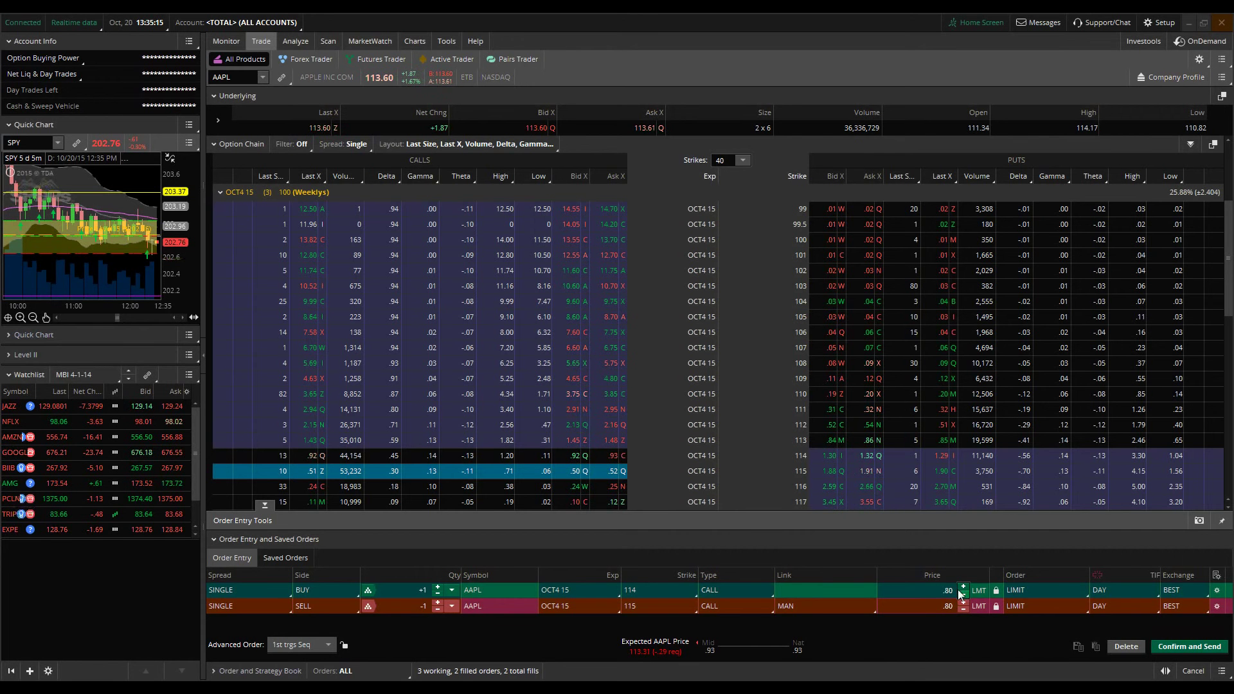
- Finish the buy leg's .80 price and show the sell row's Link choices (MAN, TRG, LAST, BID, ASK)
click(931, 607)
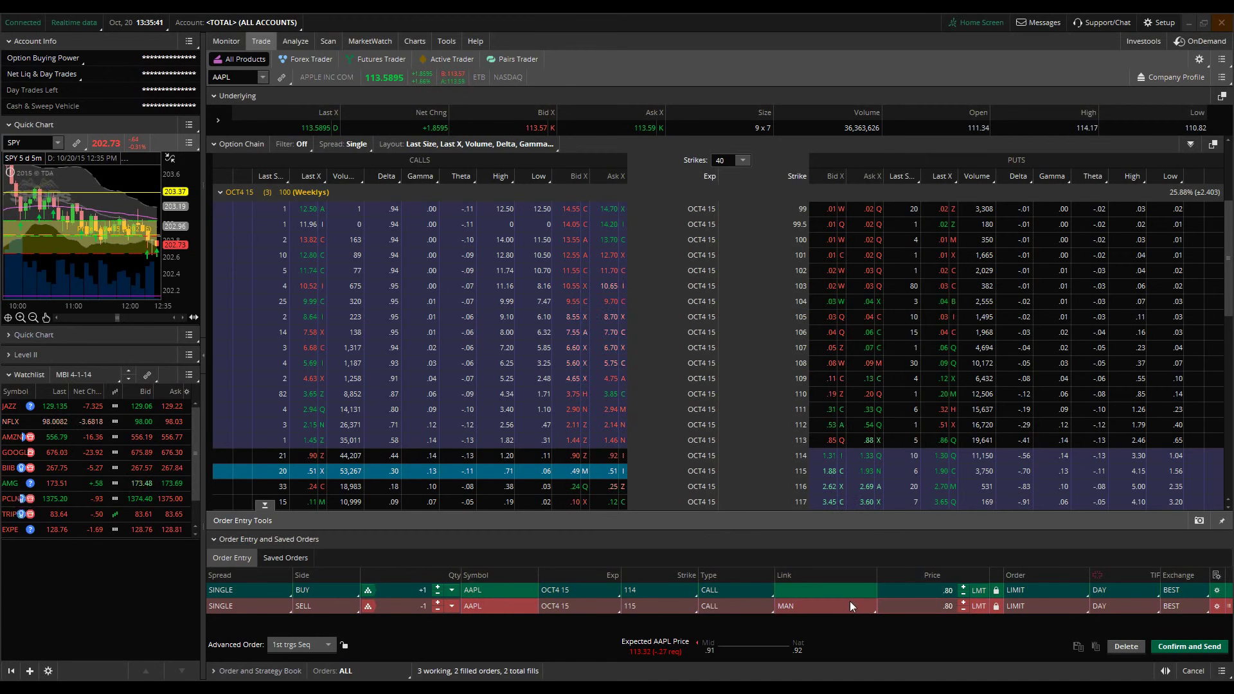
- Set the 115 call sell leg's price link to MAN, leaving its limit at .80
click(827, 608)
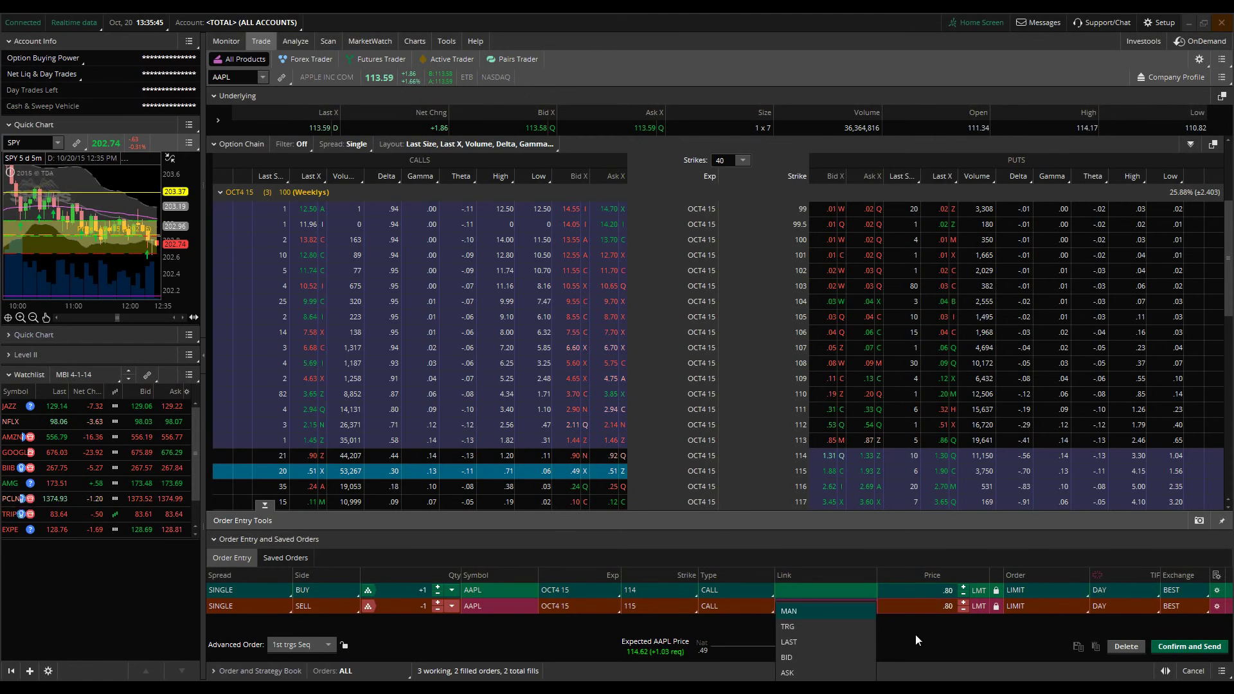
click(963, 612)
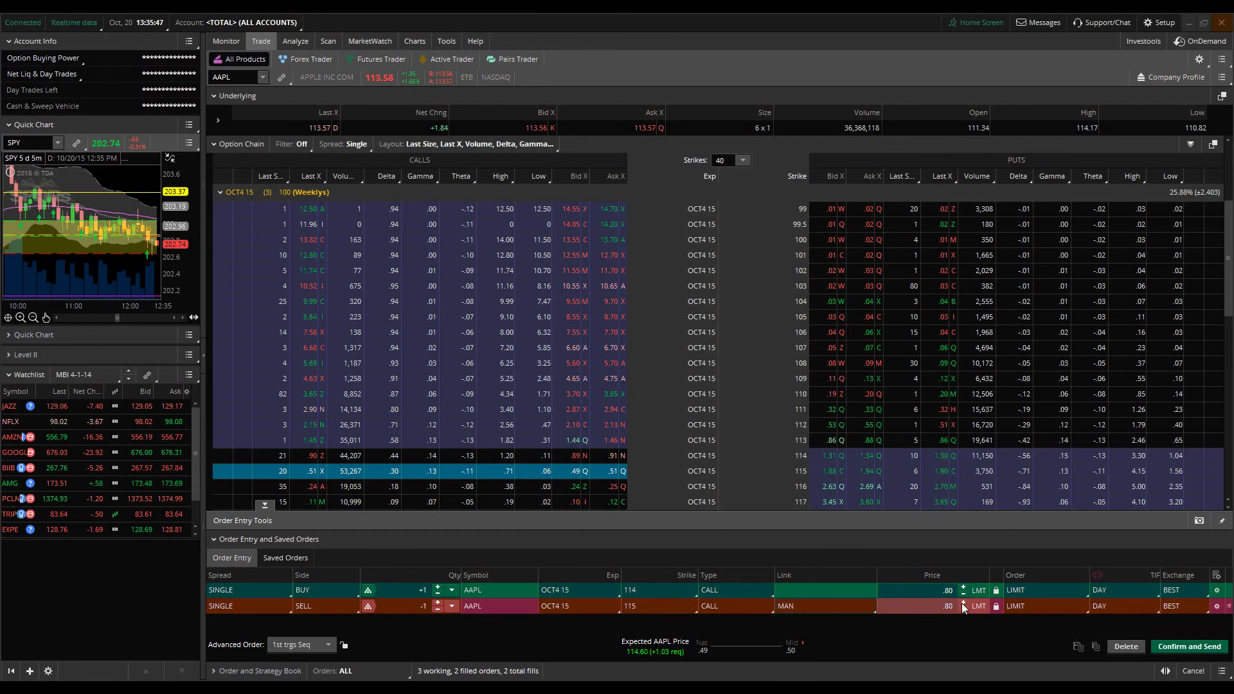
click(962, 603)
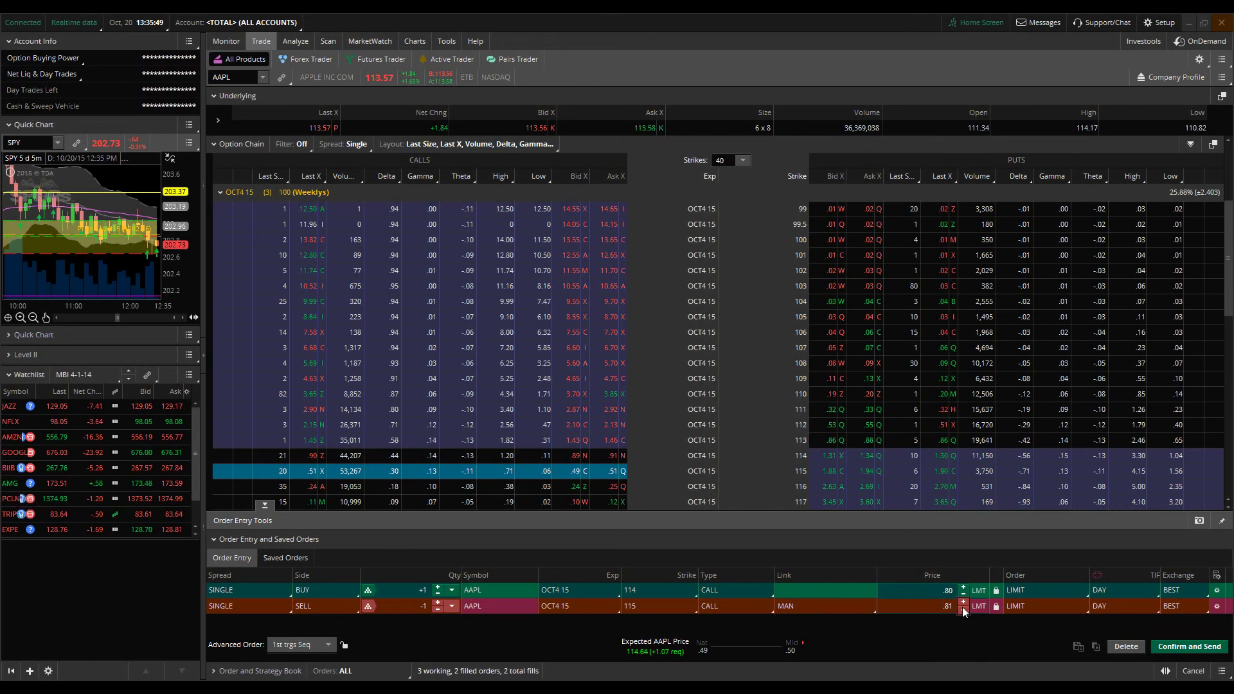
click(963, 613)
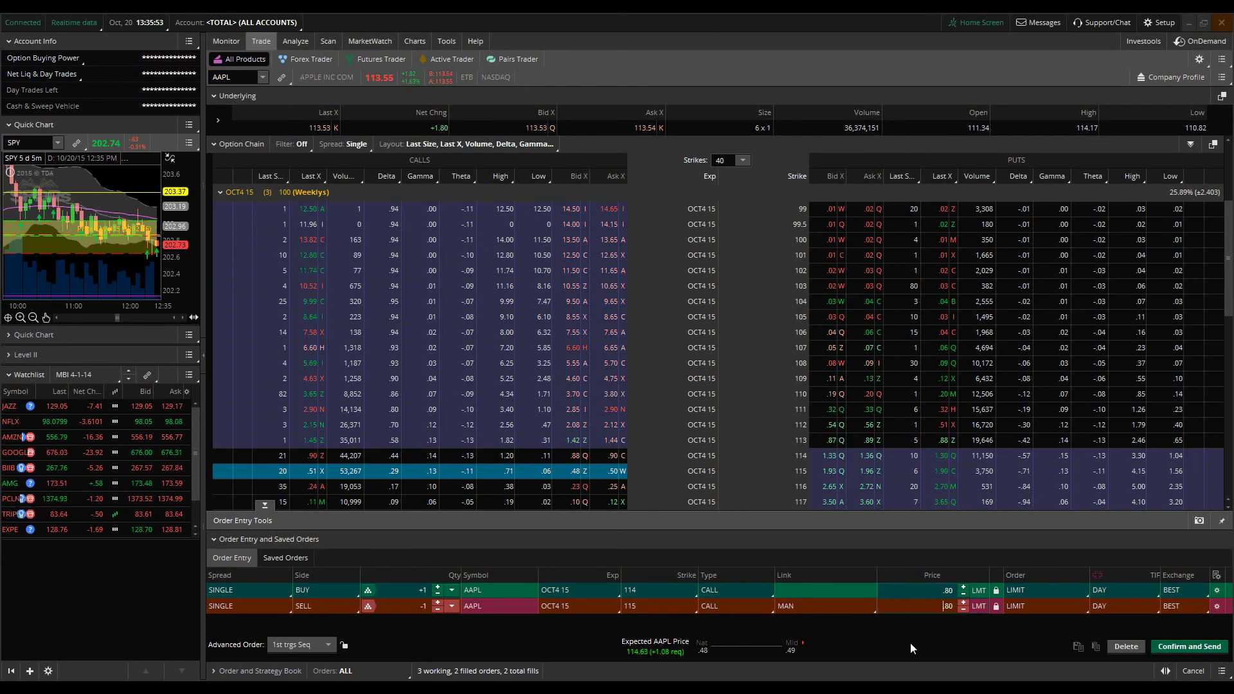
- Select the buy and sell legs' limit price fields for editing
click(915, 590)
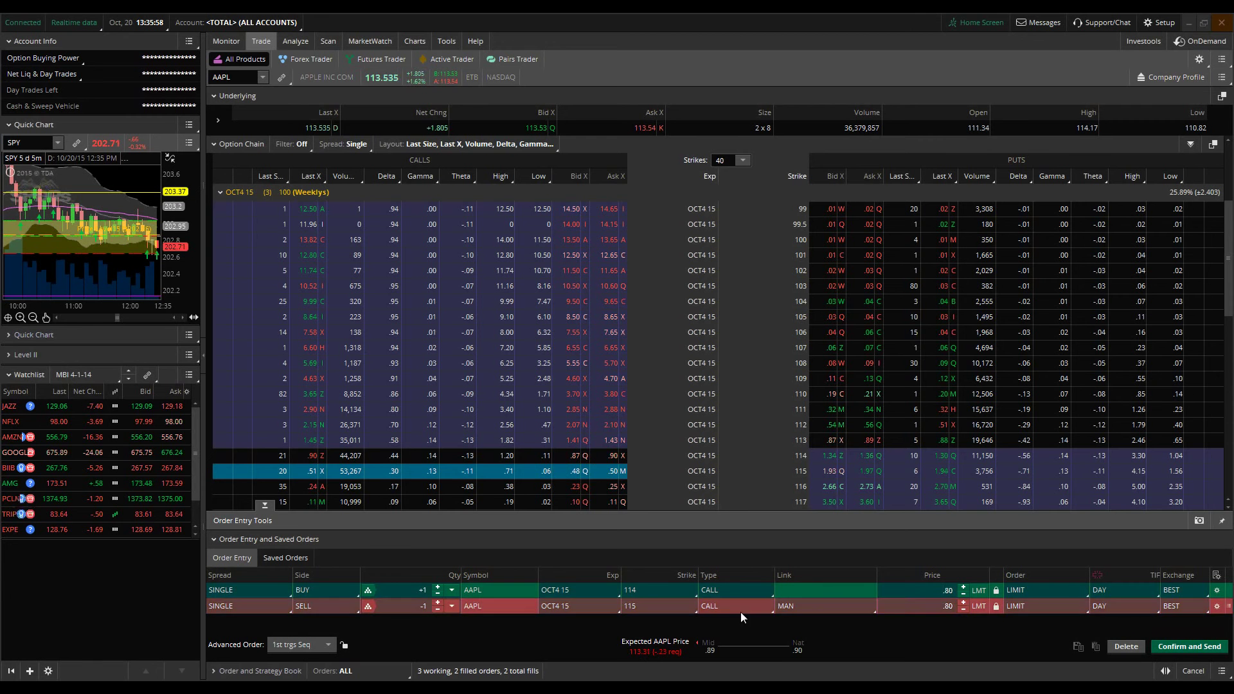
click(909, 610)
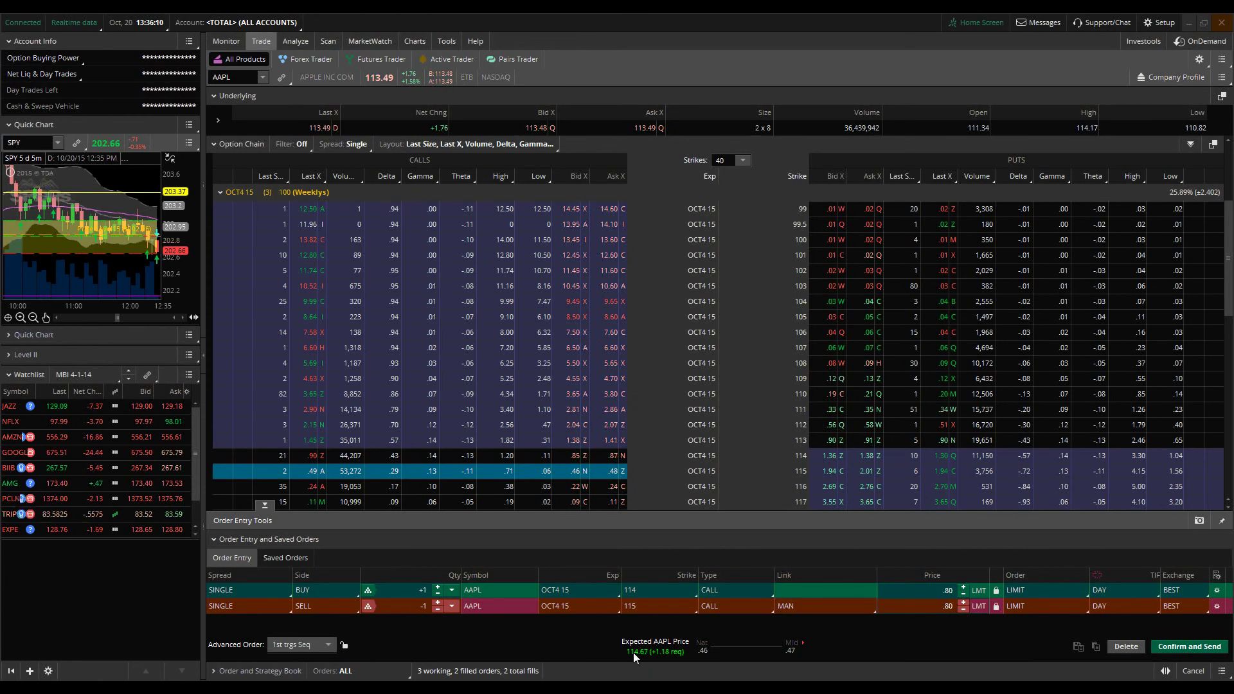
click(920, 605)
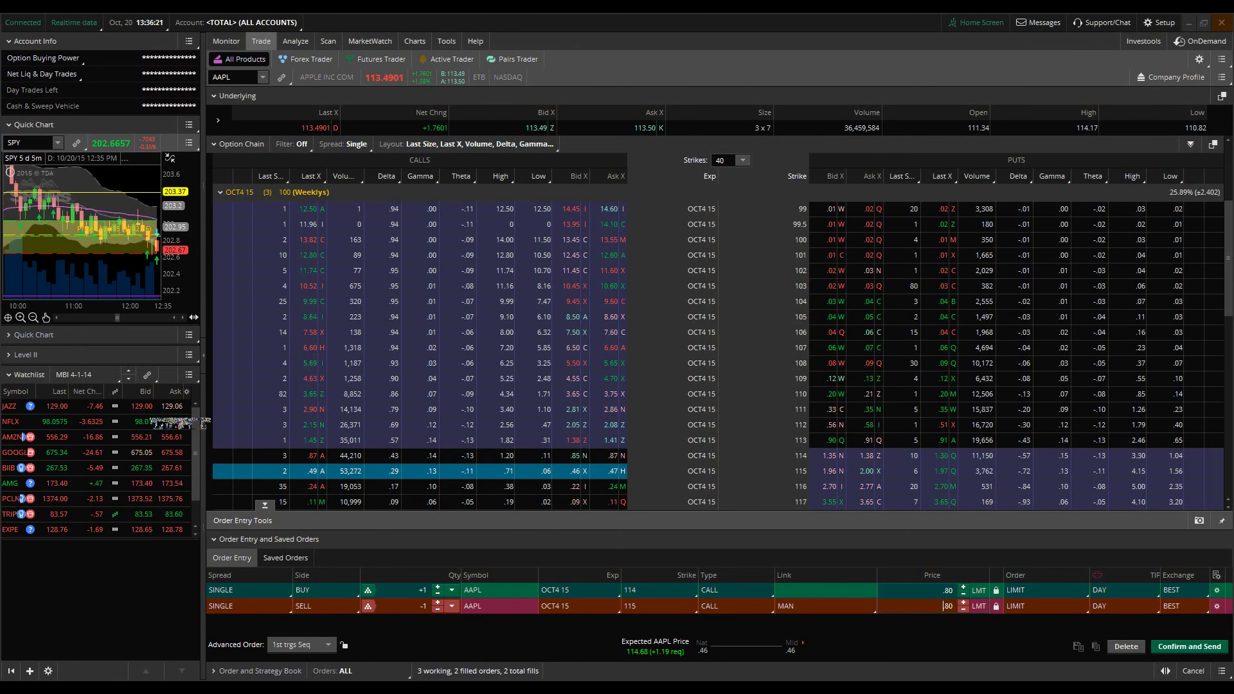
click(1190, 647)
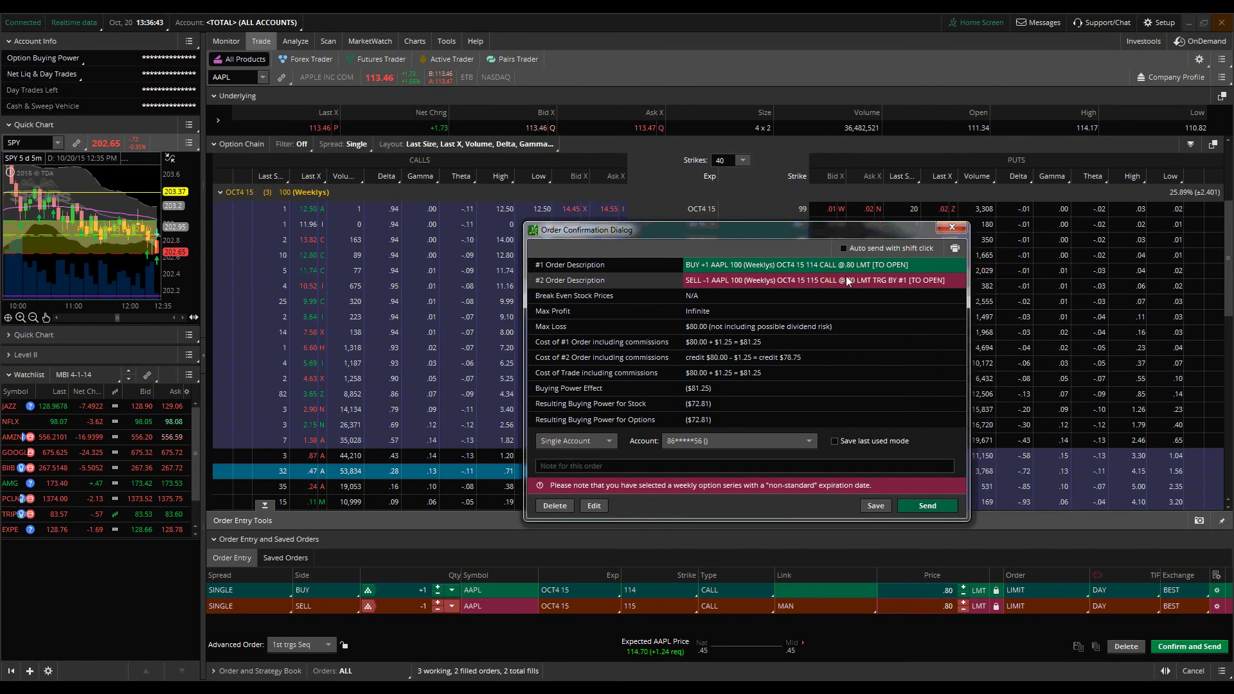
click(952, 229)
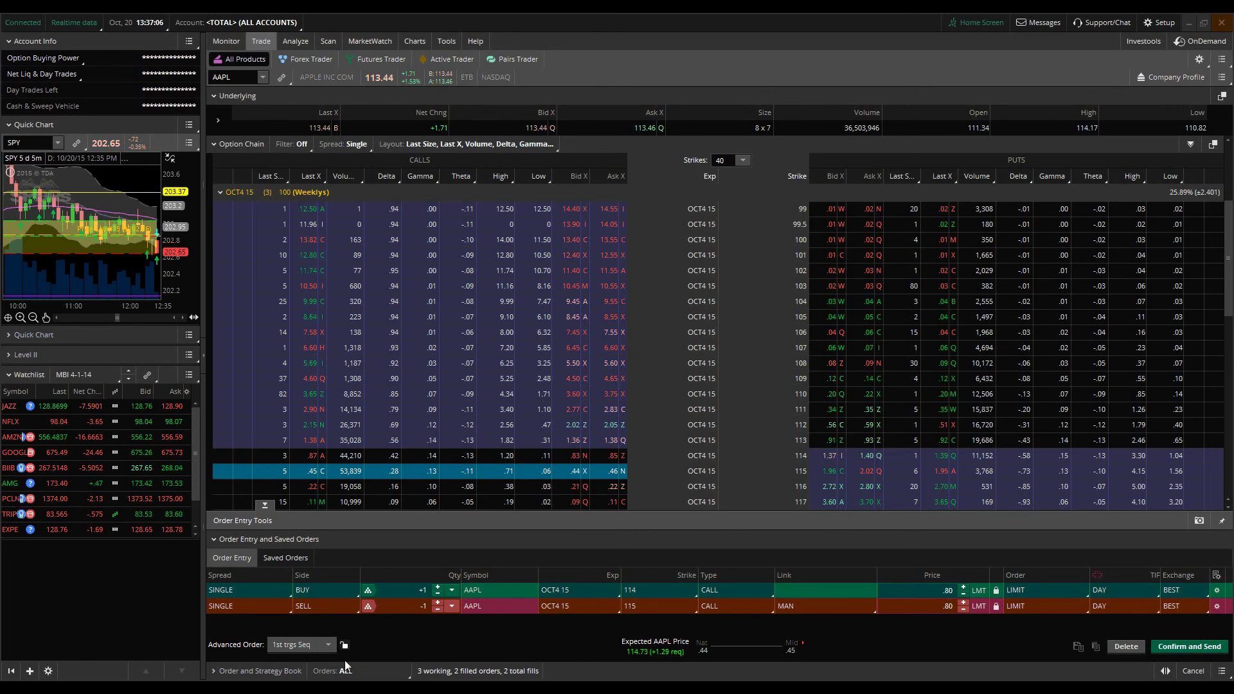
- Clear the existing order lines and switch the advanced order type to 1st trgs All
click(1117, 647)
click(293, 647)
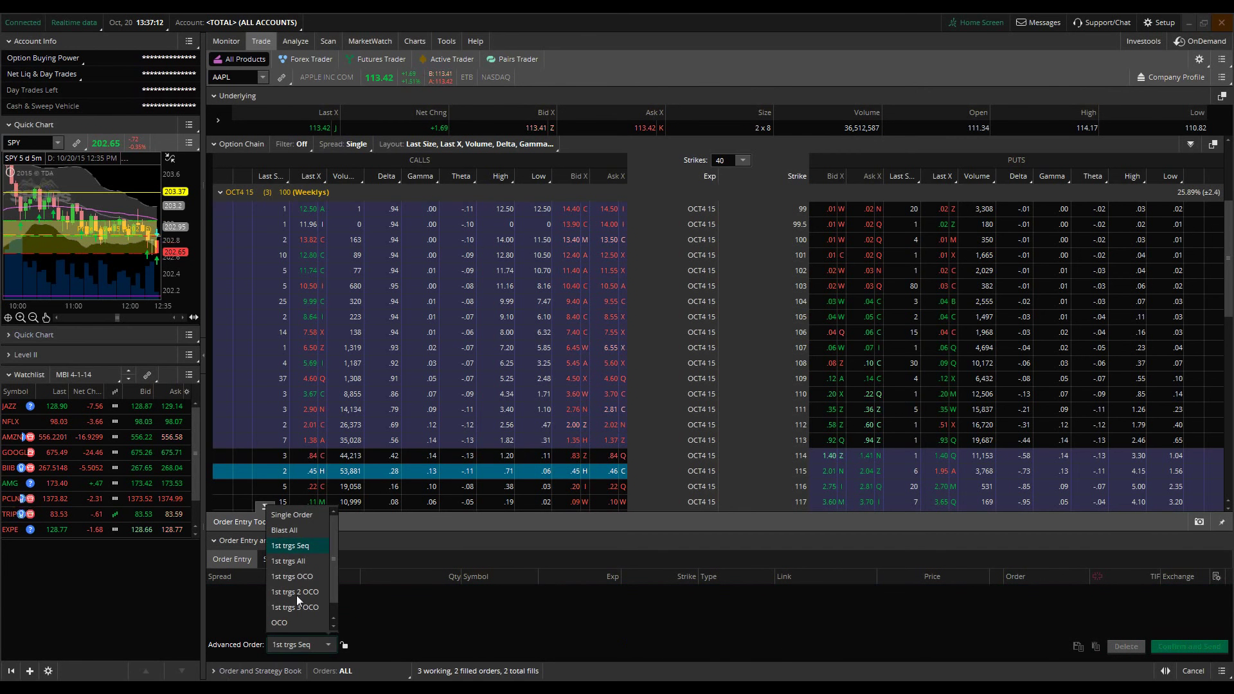
click(289, 563)
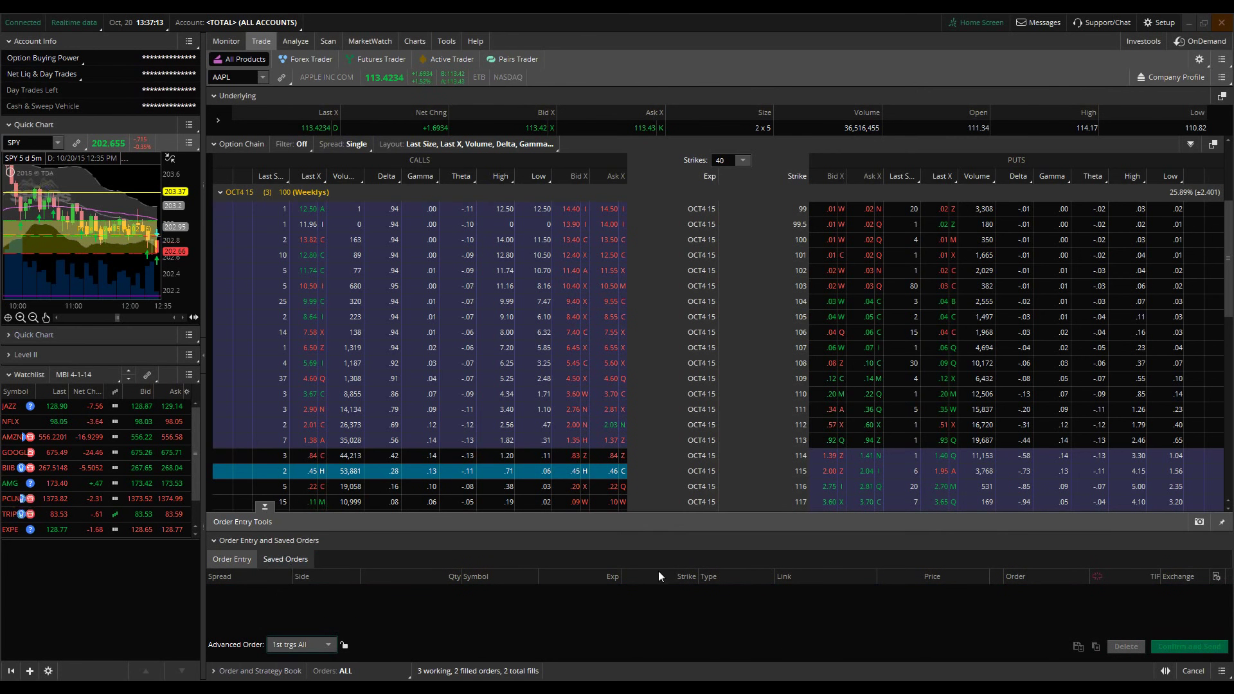
- Add buy lines for two 115 calls and one 116 call
click(614, 476)
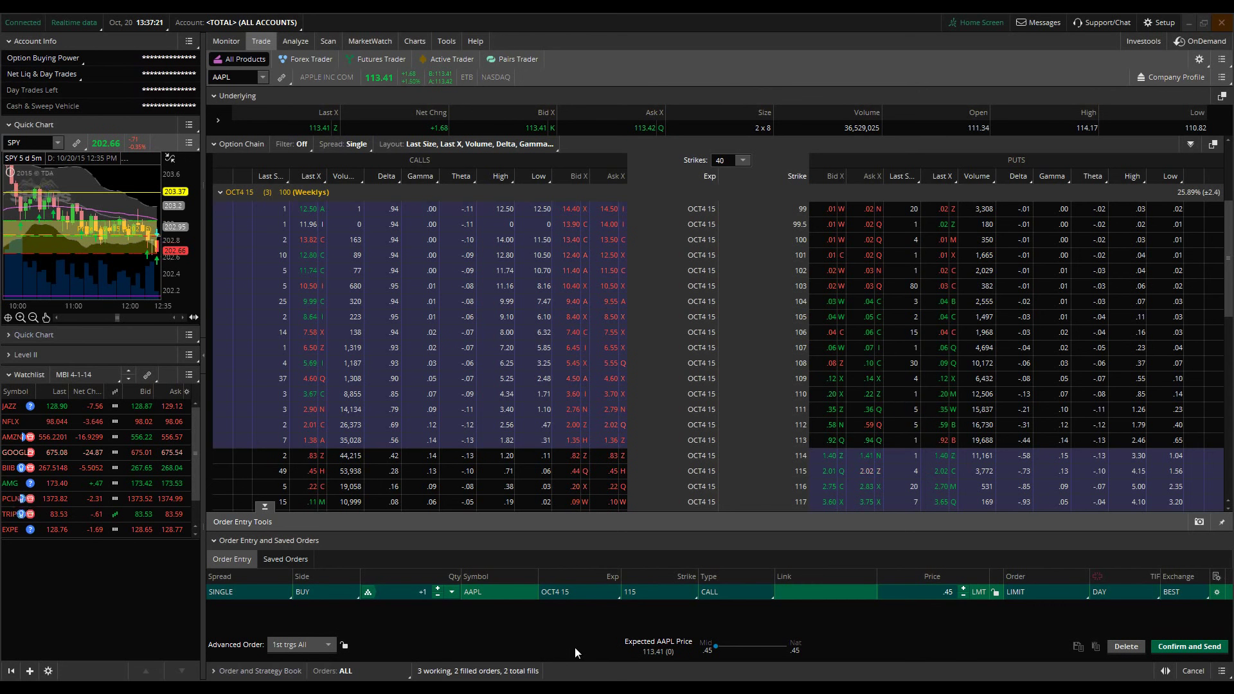
click(611, 472)
click(613, 487)
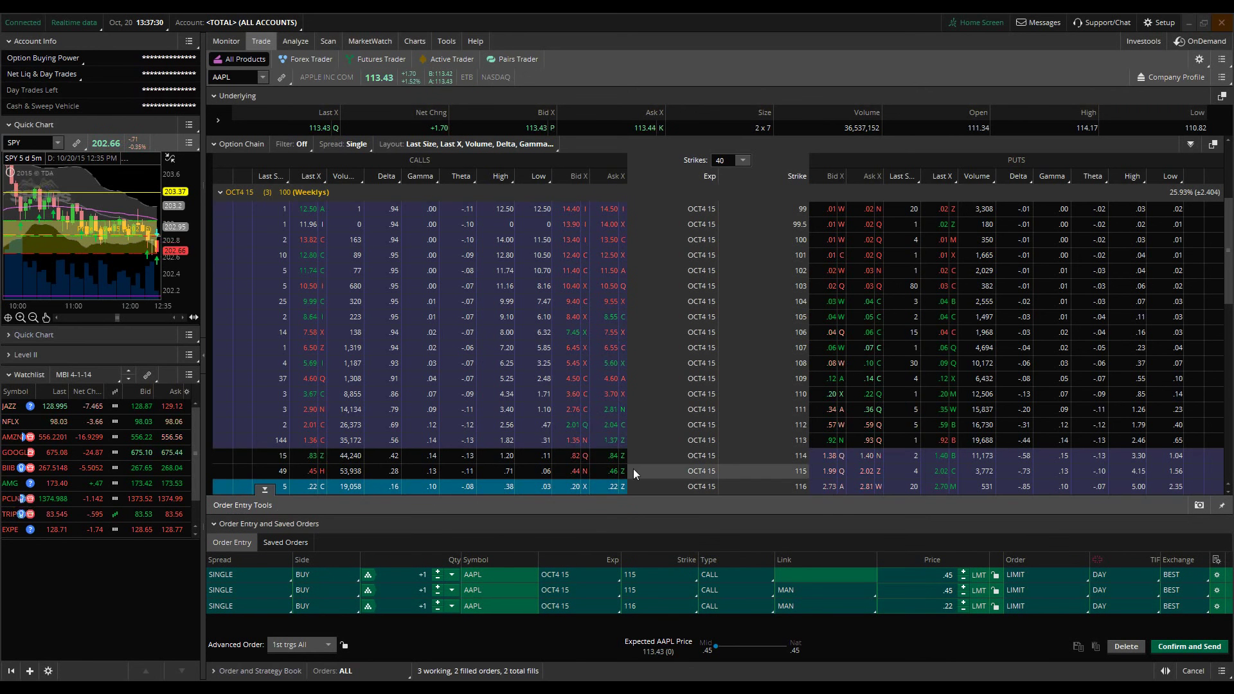
scroll(712, 491, down, 1)
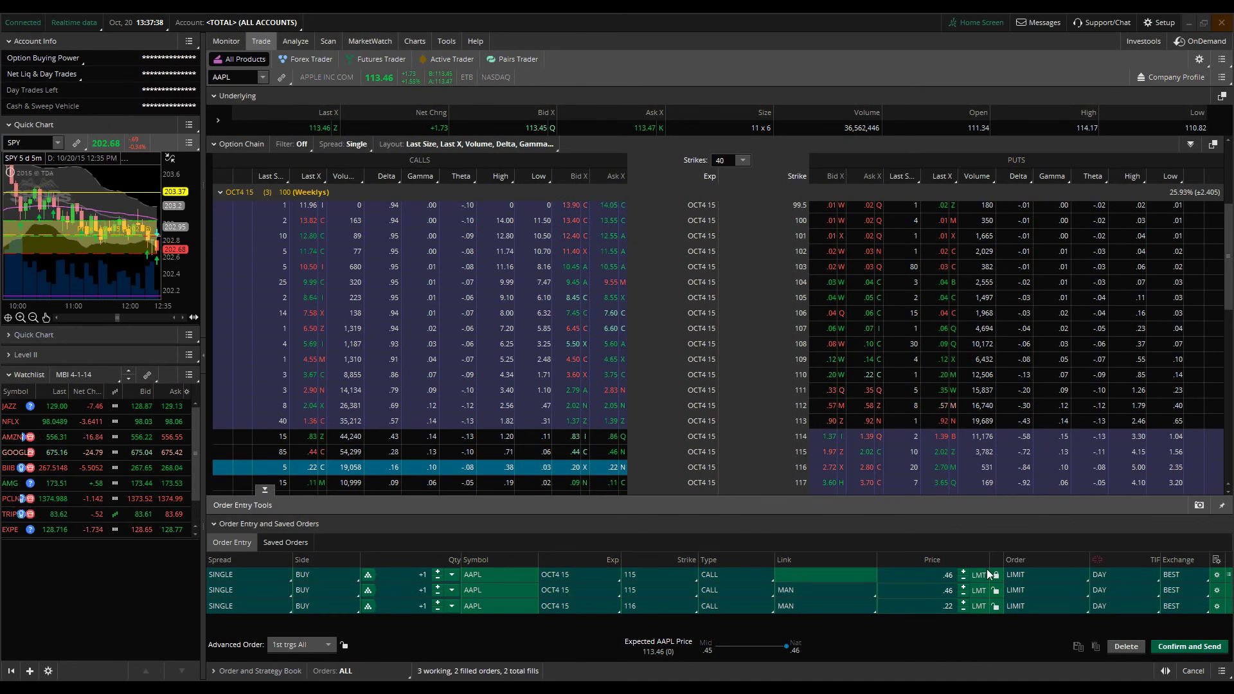
- Lock the first order's limit price and change its strike to 114
click(996, 575)
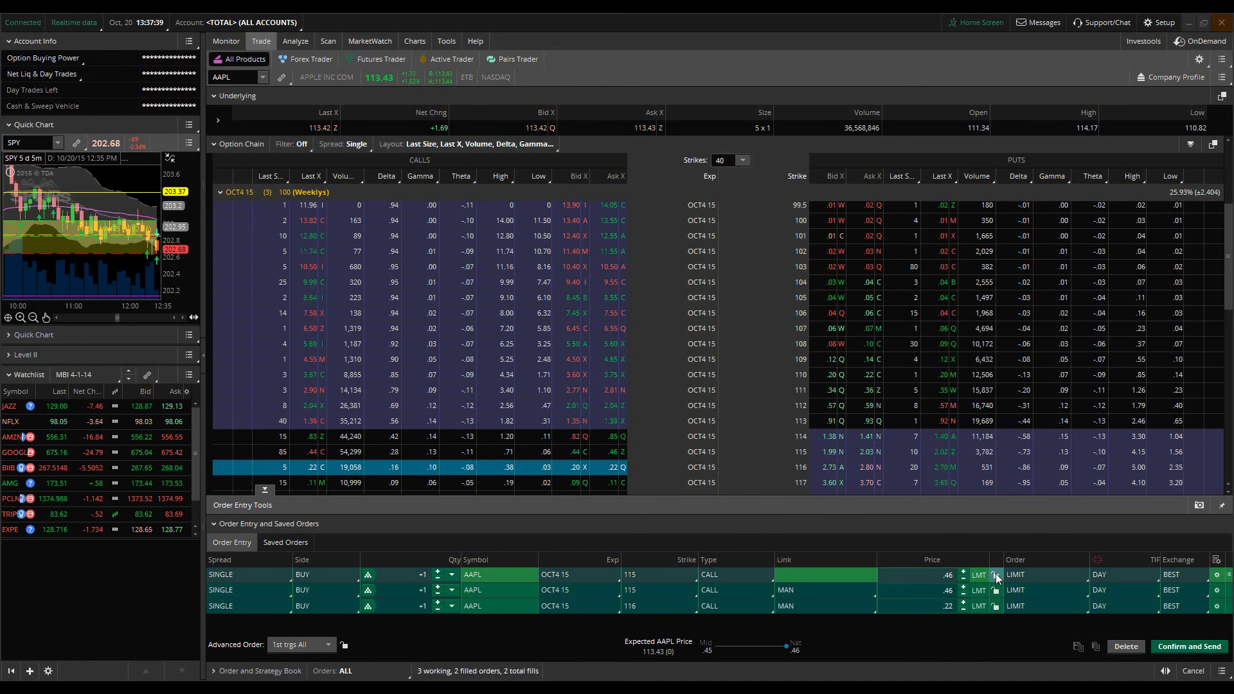
click(996, 574)
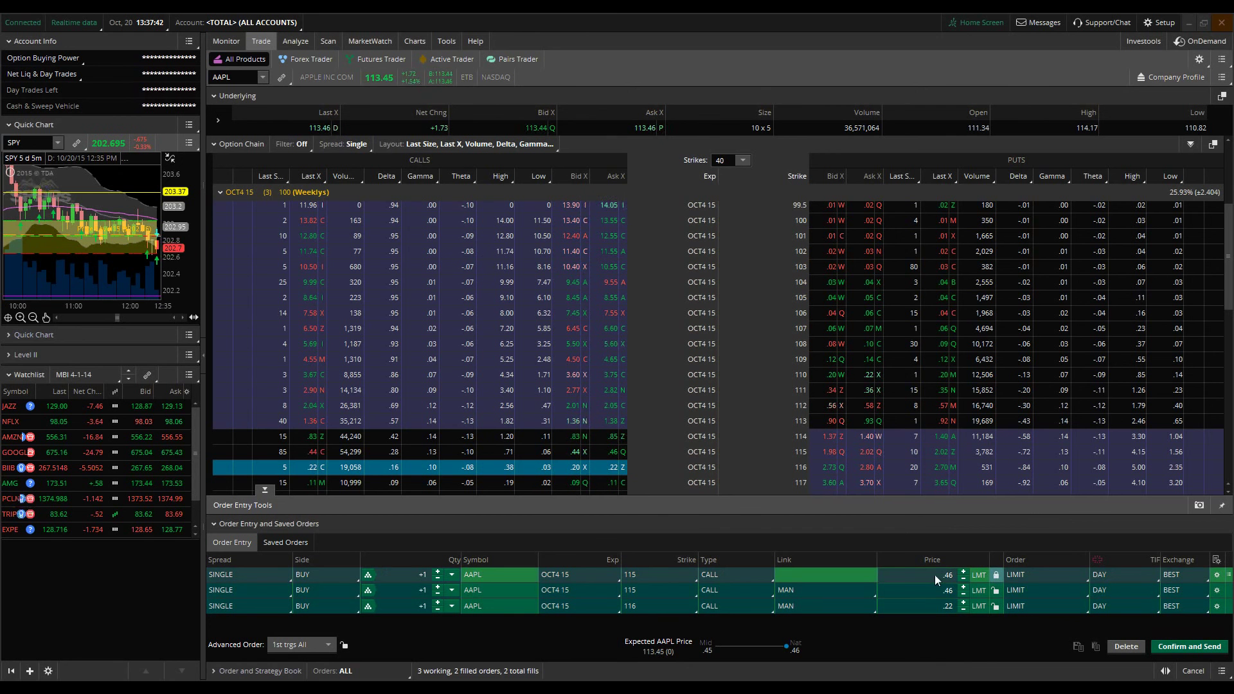
click(631, 581)
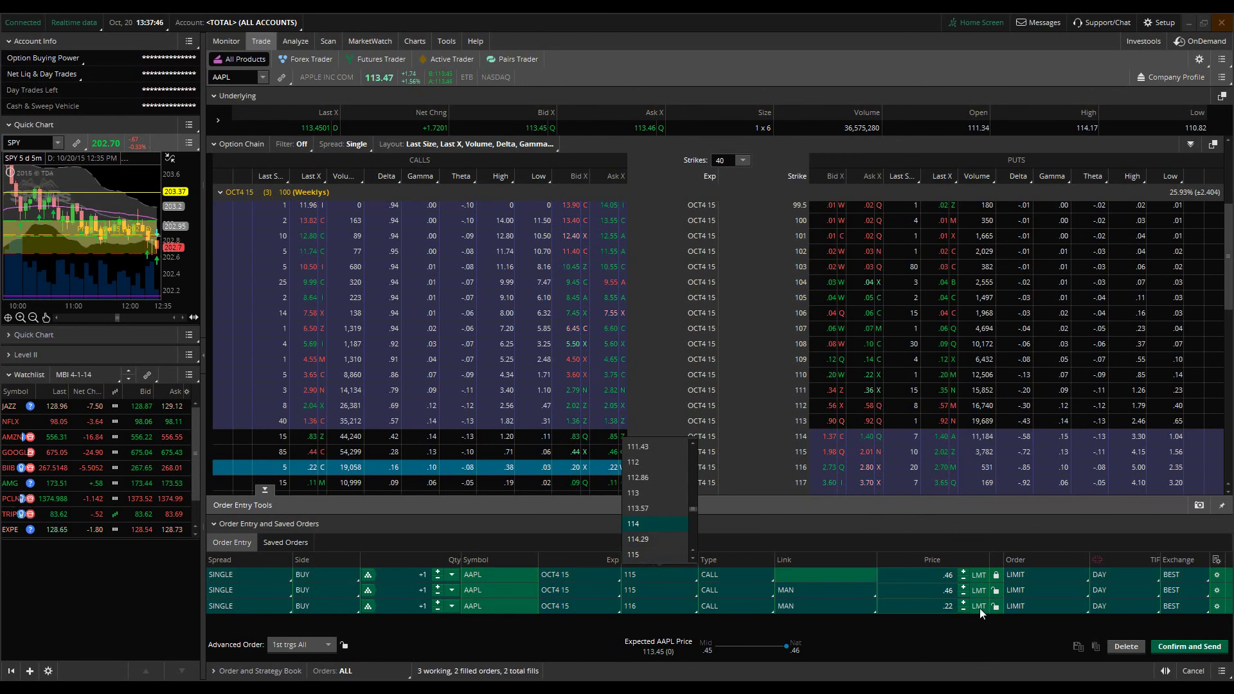
click(997, 576)
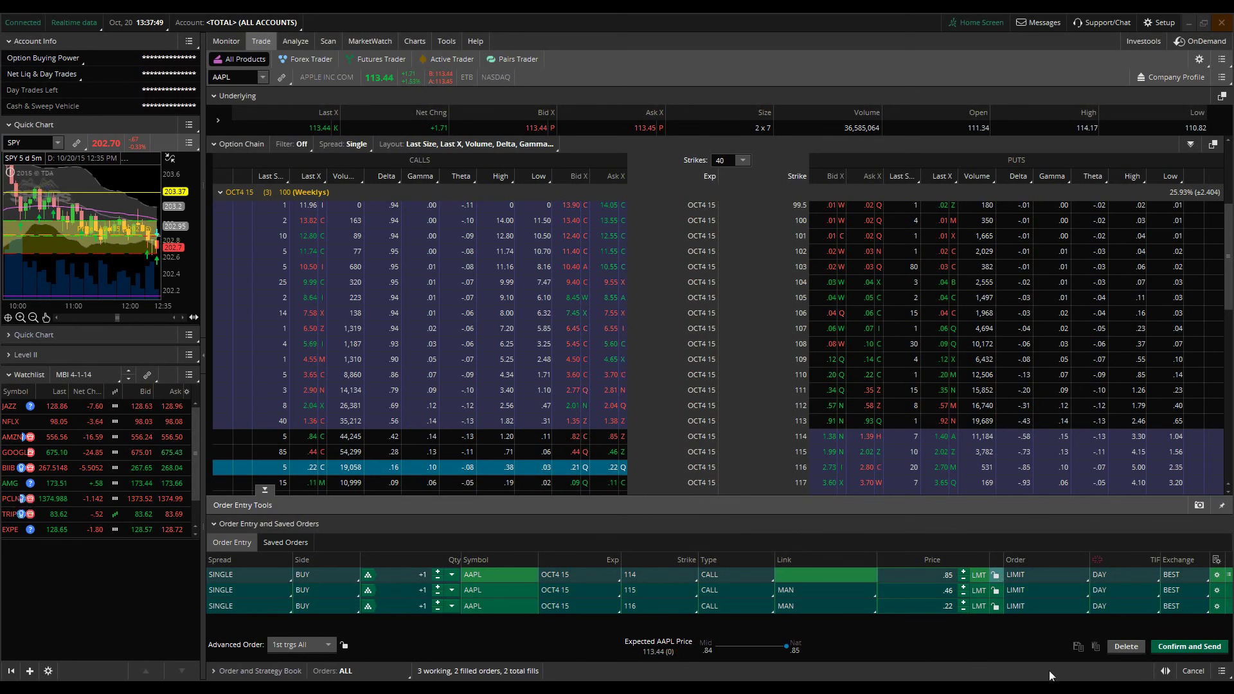
- Show the confirmation for the three AAPL call buys, moved to the screen centre
click(1171, 646)
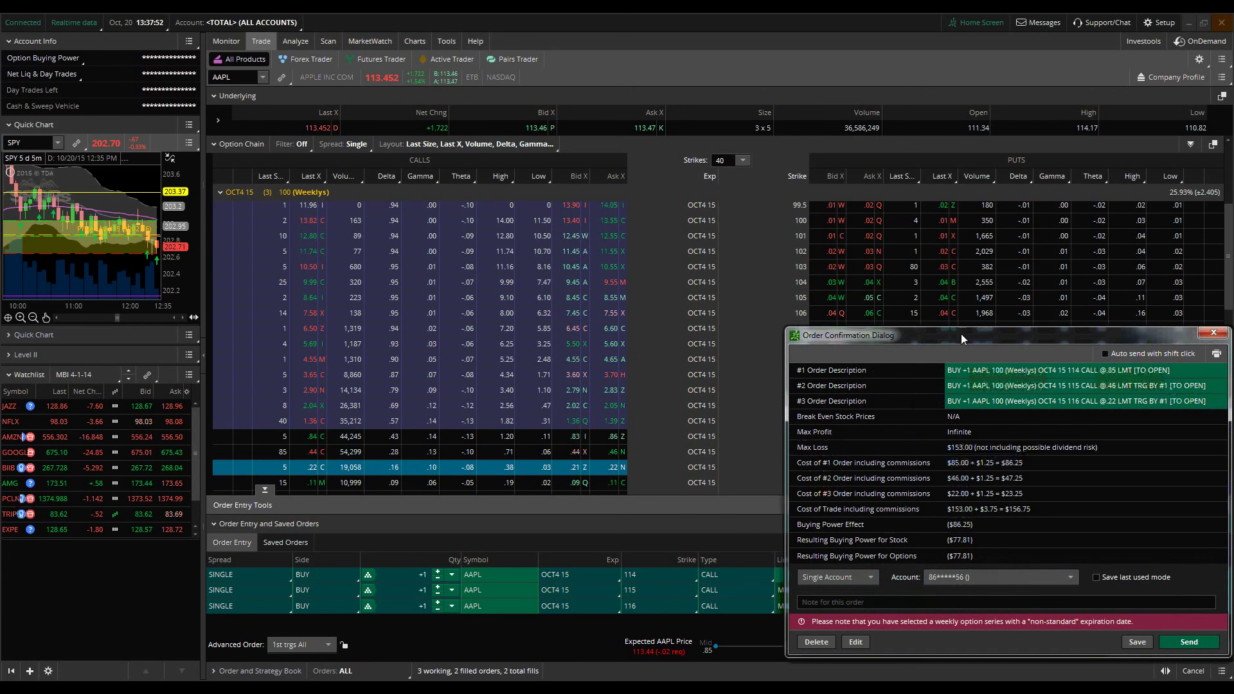
drag(935, 329, 679, 246)
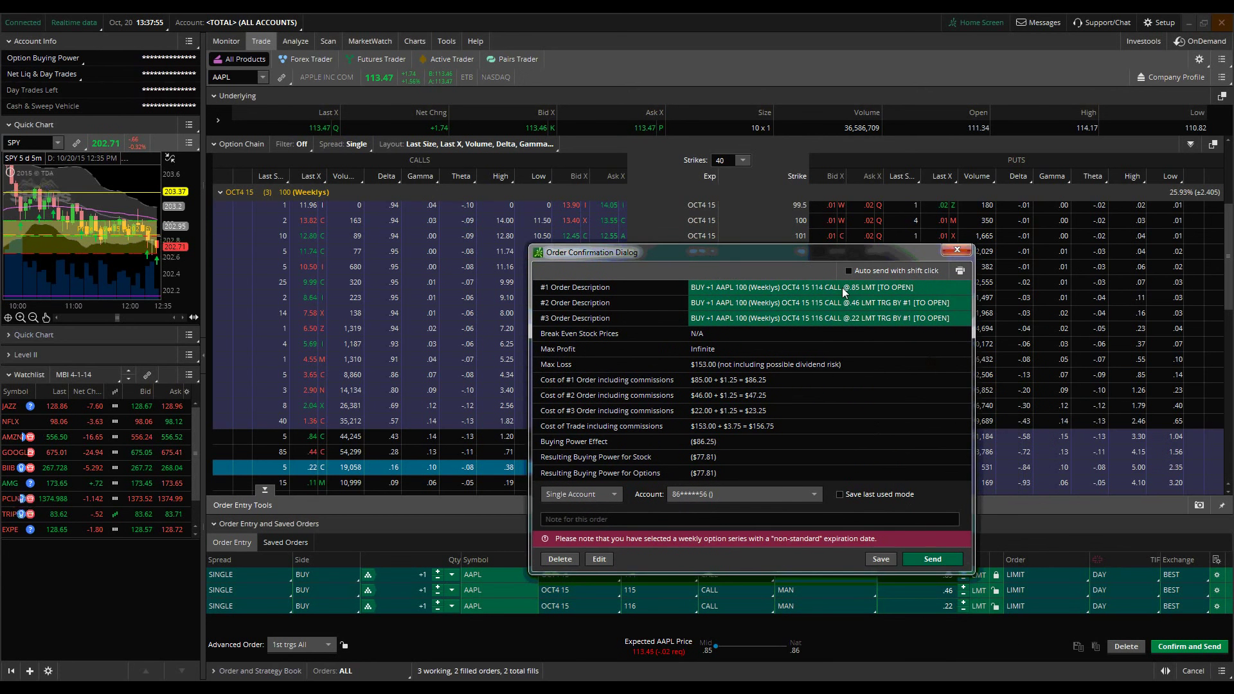